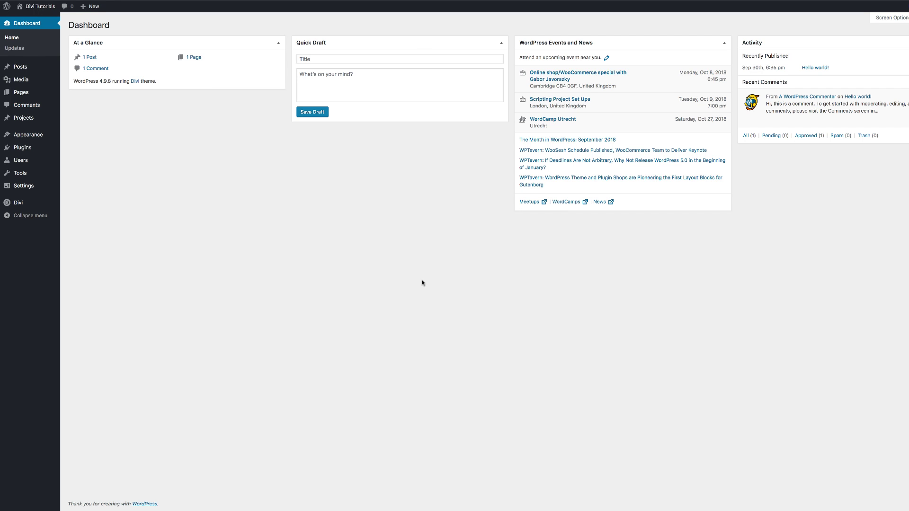
# Step: Create a new page titled "Stunning Text Designs"
pyautogui.moveTo(23, 93)
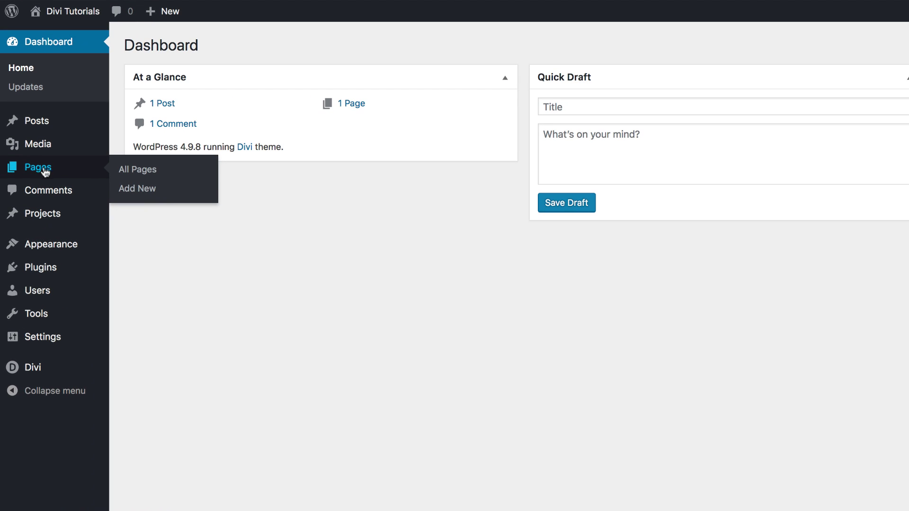
pyautogui.click(152, 195)
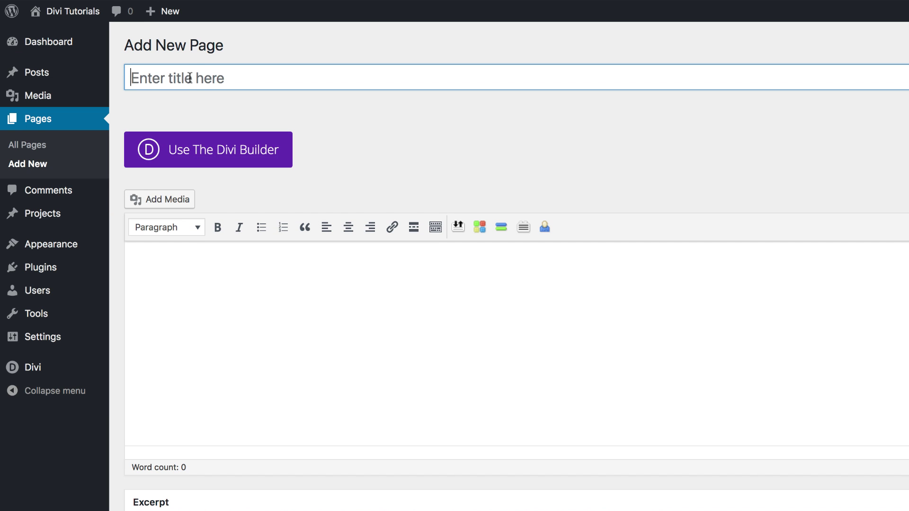
pyautogui.click(190, 78)
pyautogui.write('Stunning Text Designs')
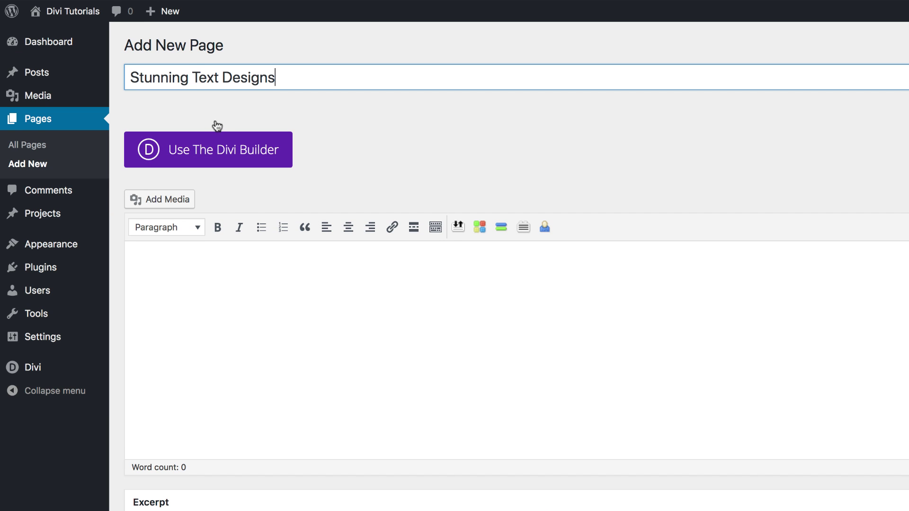
# Step: Enable the Divi Builder for the page, switch to the Visual Builder and start building from scratch
pyautogui.click(235, 156)
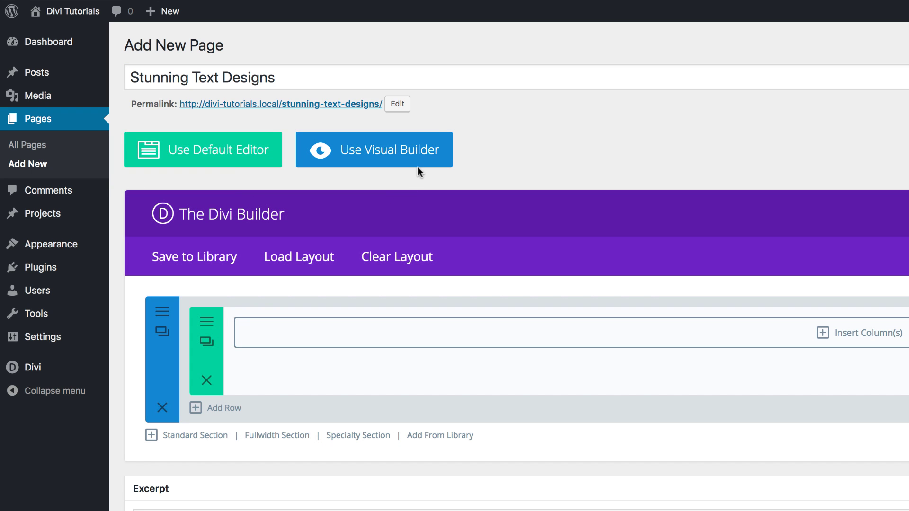
pyautogui.click(379, 150)
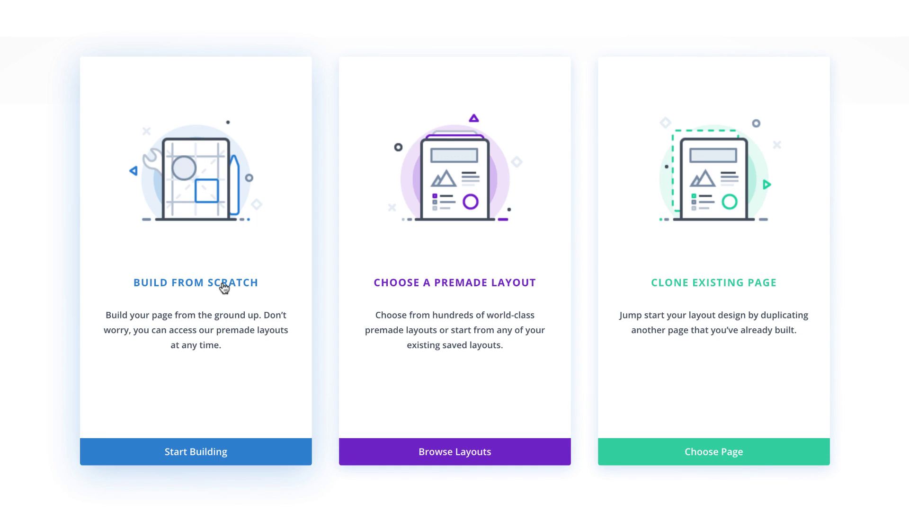
pyautogui.click(220, 289)
pyautogui.click(281, 347)
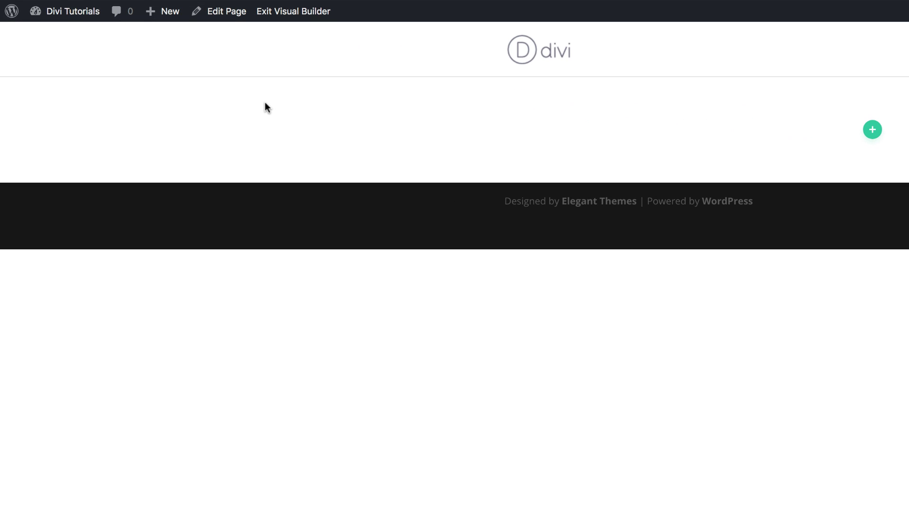
# Step: Add a background gradient to the empty section with the first colour set to rgba(124,218,36,0.66)
pyautogui.moveTo(87, 81)
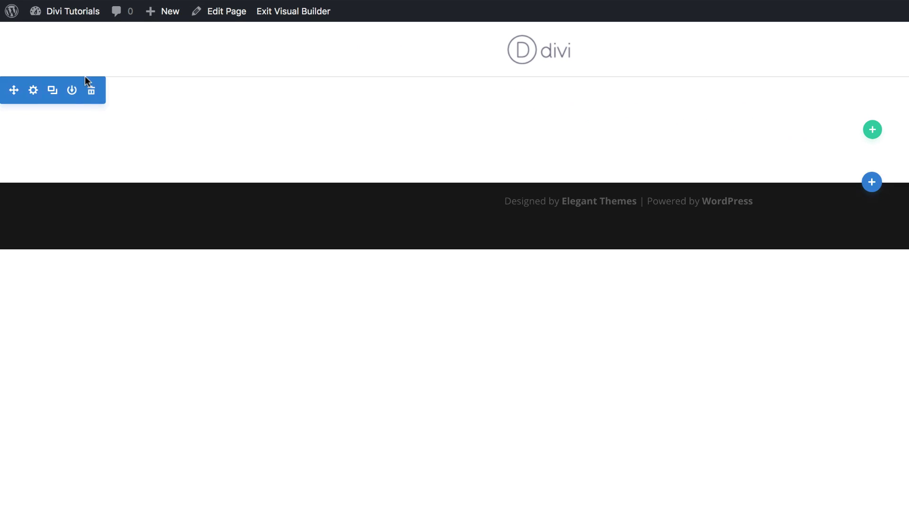
pyautogui.click(34, 92)
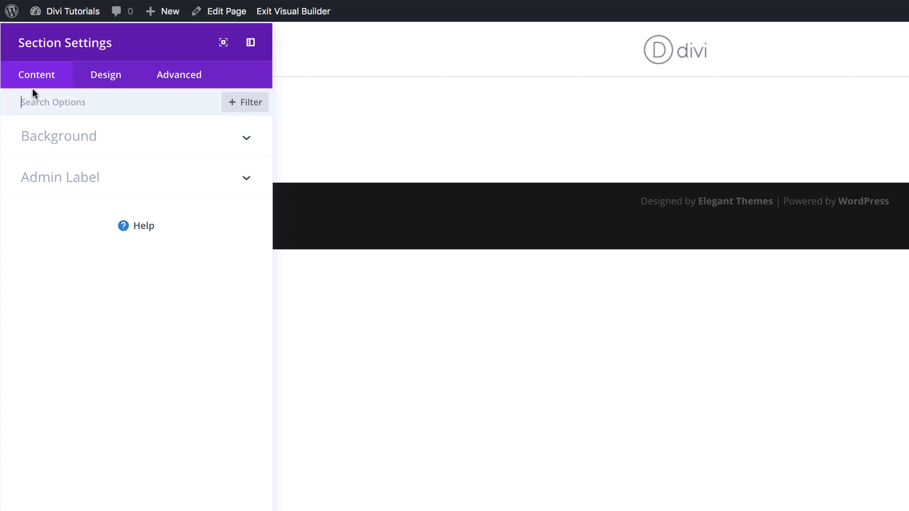
pyautogui.click(68, 141)
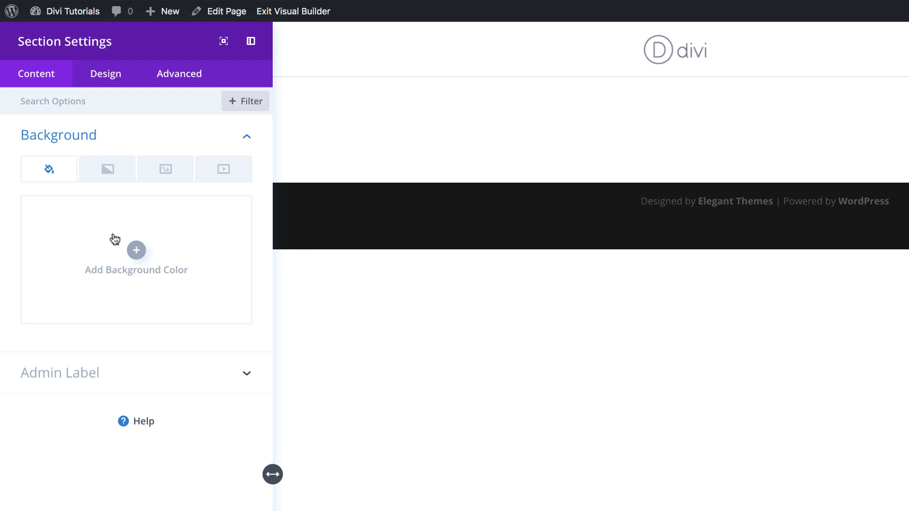
pyautogui.click(108, 172)
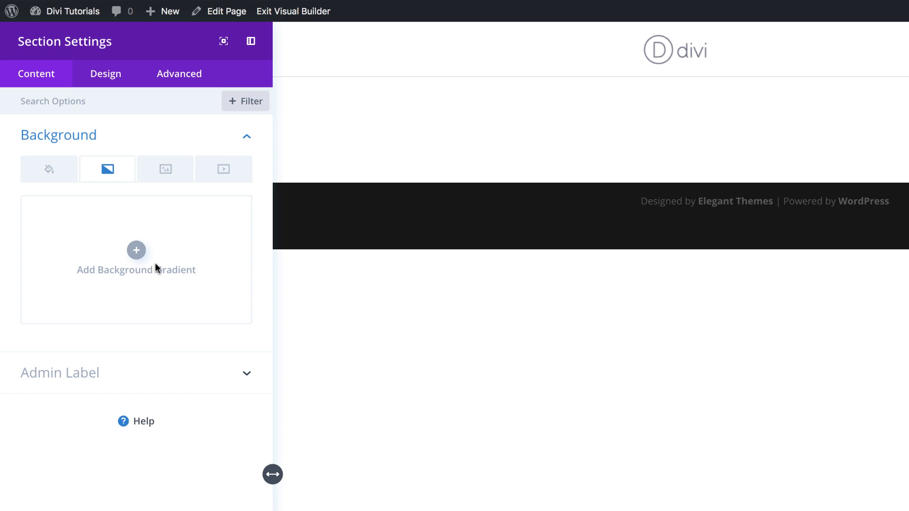
pyautogui.click(136, 250)
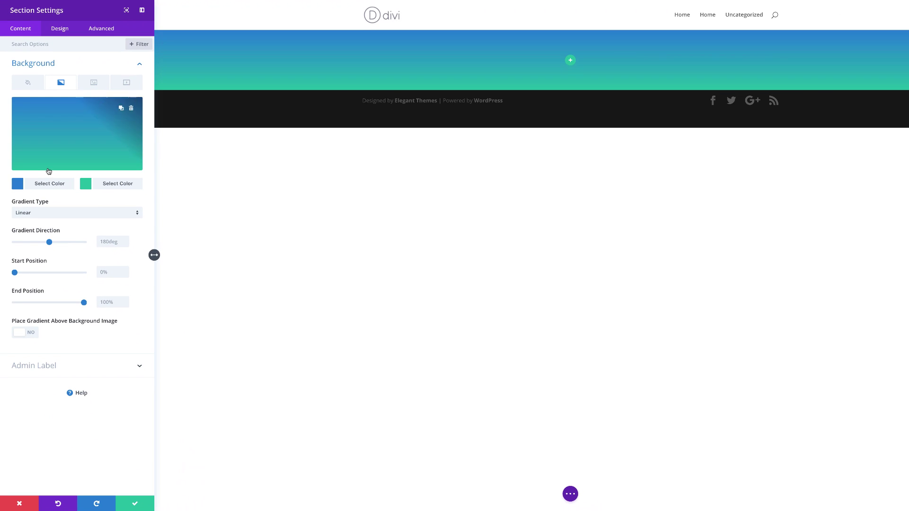
pyautogui.click(18, 184)
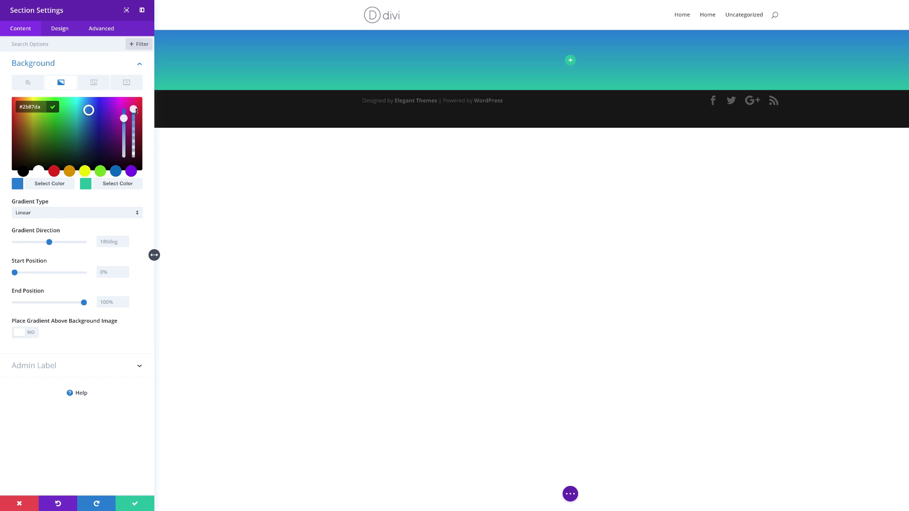
pyautogui.moveTo(134, 110); pyautogui.dragTo(133, 120)
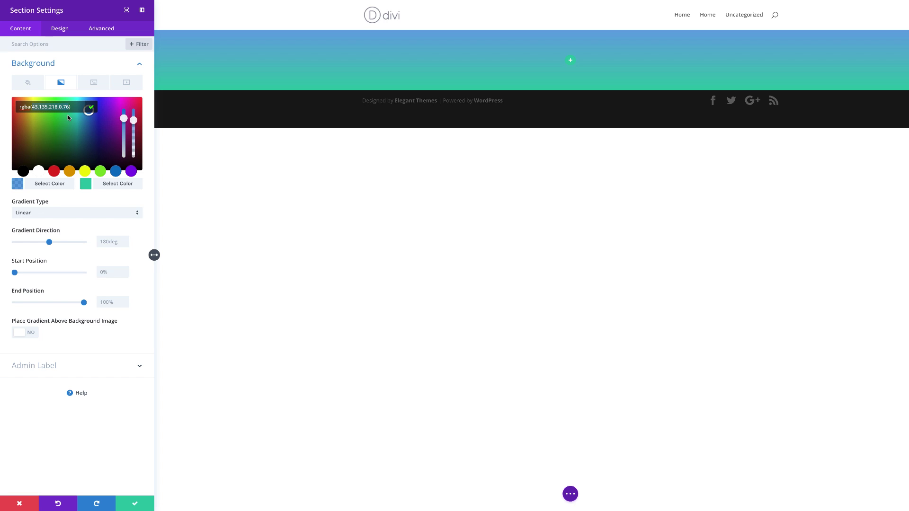
pyautogui.hotkey('ctrl', 'a')
pyautogui.write('rgba(124,218,36,0.66)')
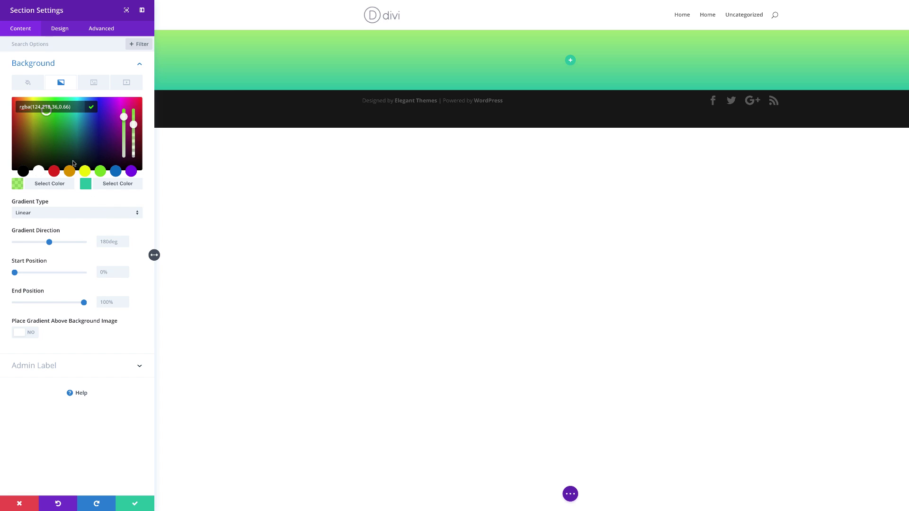
# Step: Set the second colour of the section's background gradient to rgba(0,106,193,0.61)
pyautogui.click(87, 185)
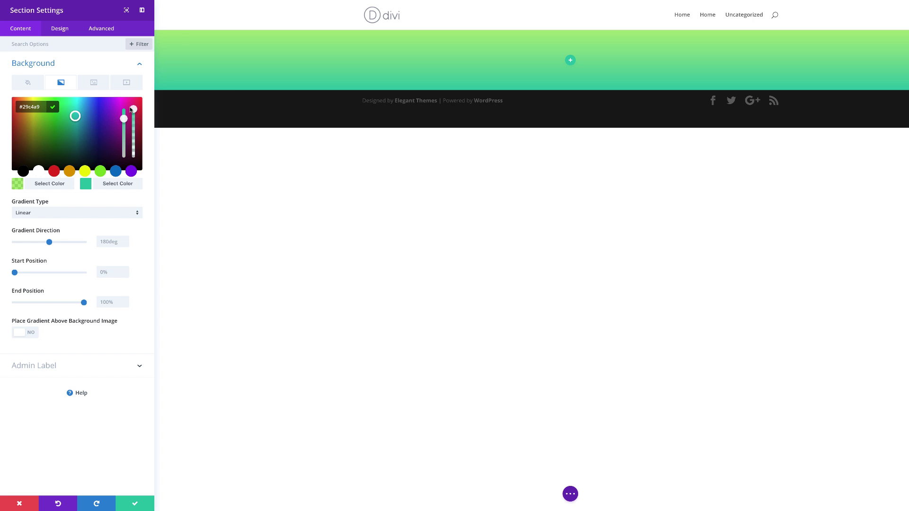
pyautogui.click(132, 116)
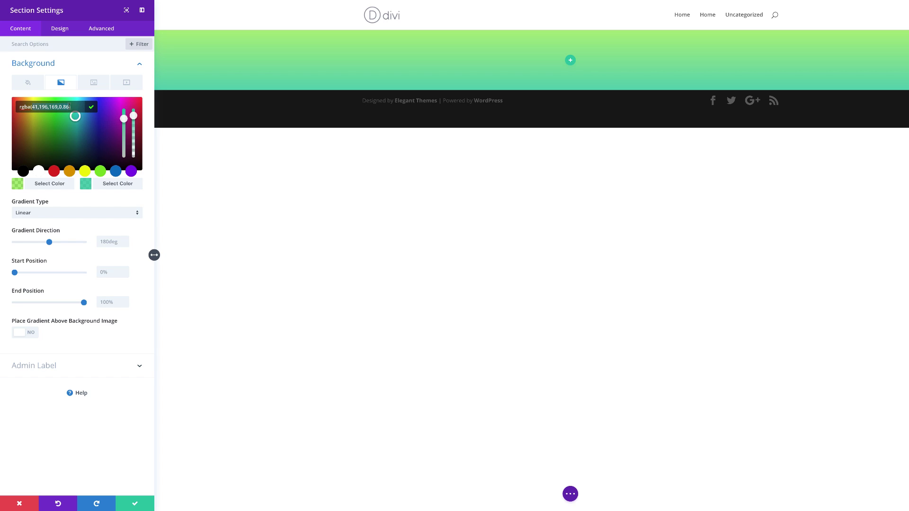
pyautogui.hotkey('ctrl', 'a')
pyautogui.write('rgba(0,106,193,0.61)')
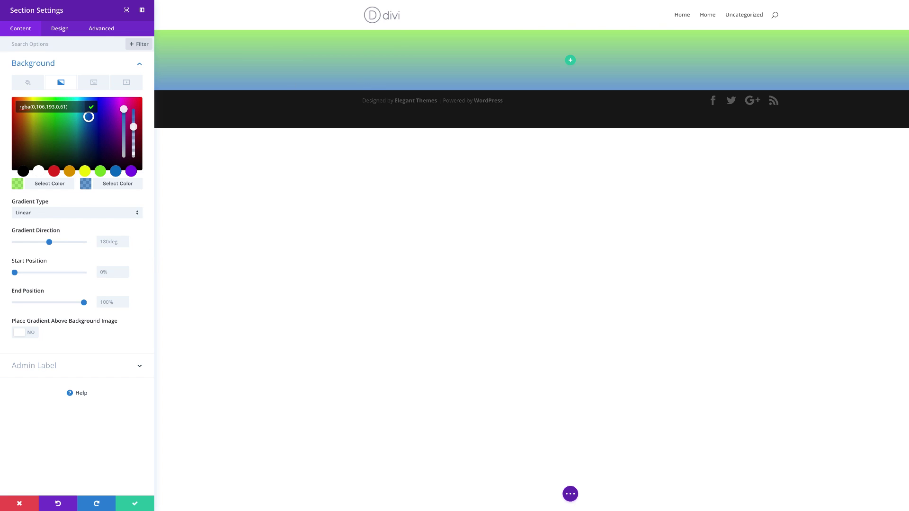
# Step: Find the section's width option and set the width to 80%
pyautogui.click(86, 46)
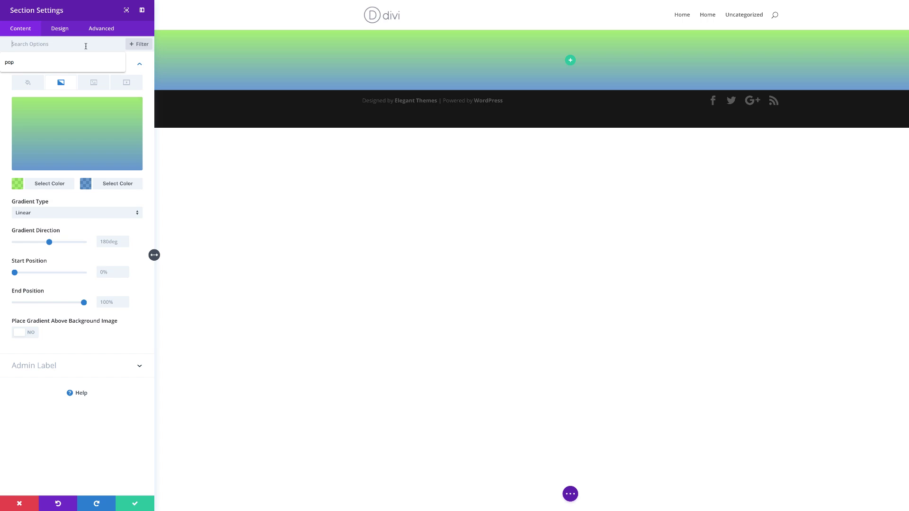
pyautogui.write('Wid')
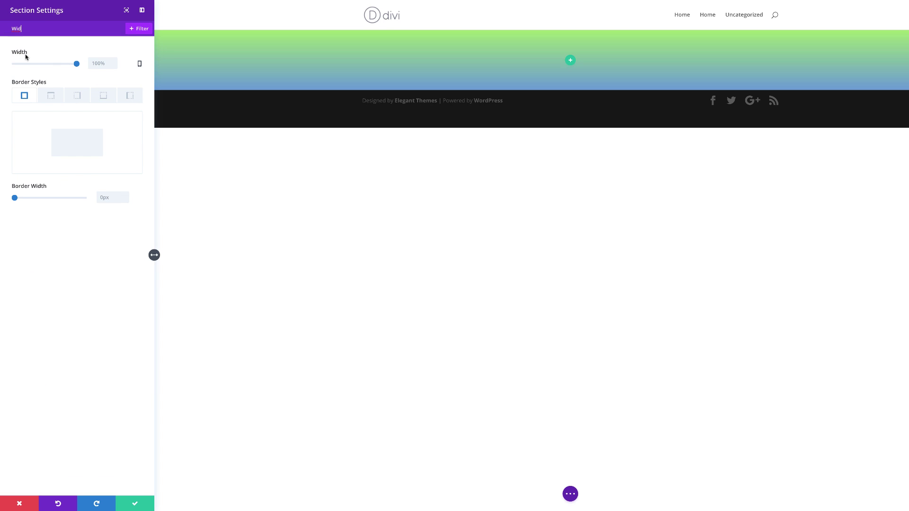
pyautogui.click(93, 63)
pyautogui.hotkey('ctrl', 'a')
pyautogui.write('8')
pyautogui.press('Return')
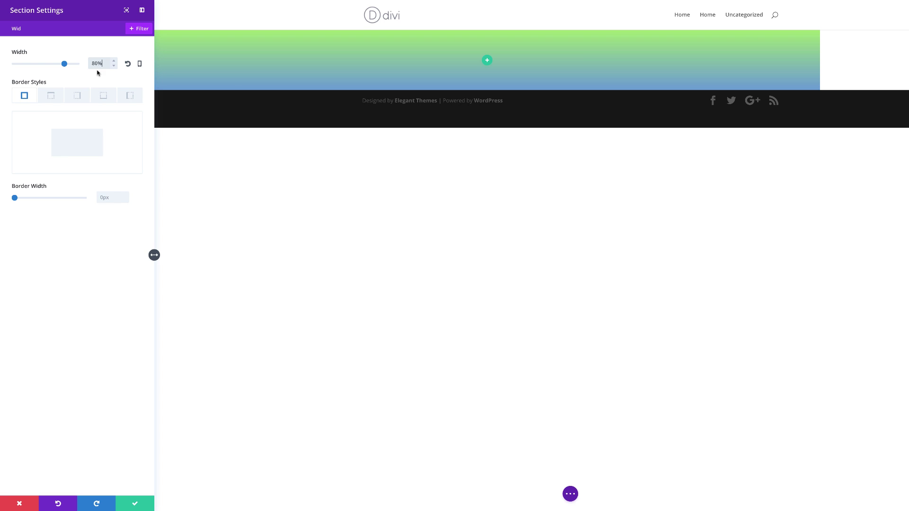
# Step: Find the section alignment option, align the section to the centre and clear the option search
pyautogui.click(48, 28)
pyautogui.press('BackSpace')
pyautogui.press('BackSpace')
pyautogui.press('BackSpace')
pyautogui.write('Sect')
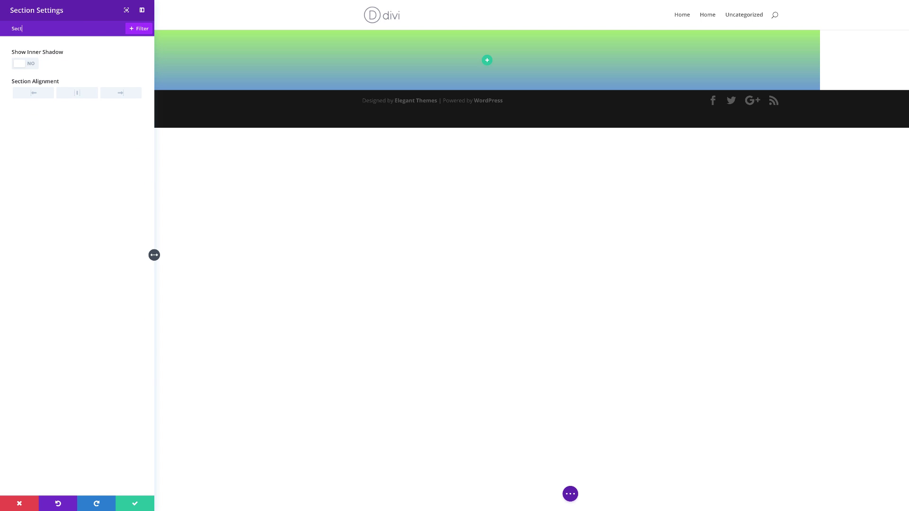
pyautogui.click(78, 95)
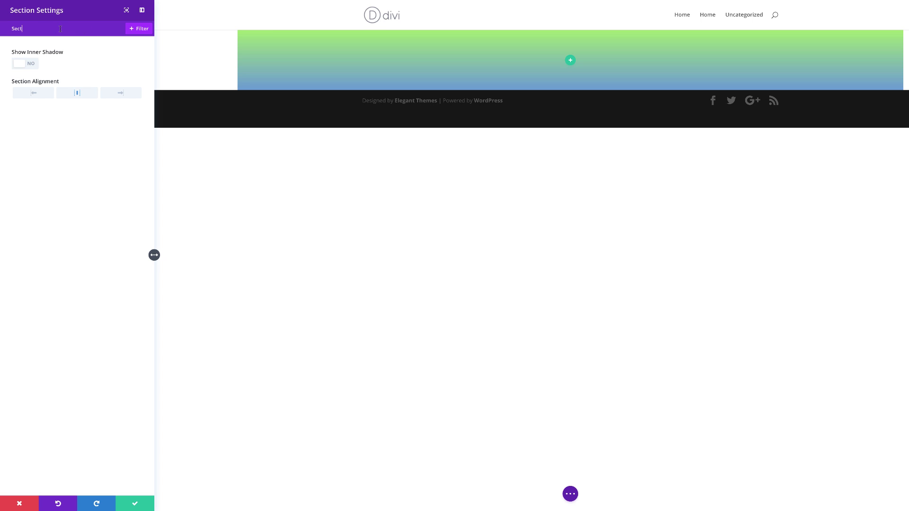
pyautogui.press('BackSpace')
pyautogui.press('BackSpace')
pyautogui.press('BackSpace')
pyautogui.press('BackSpace')
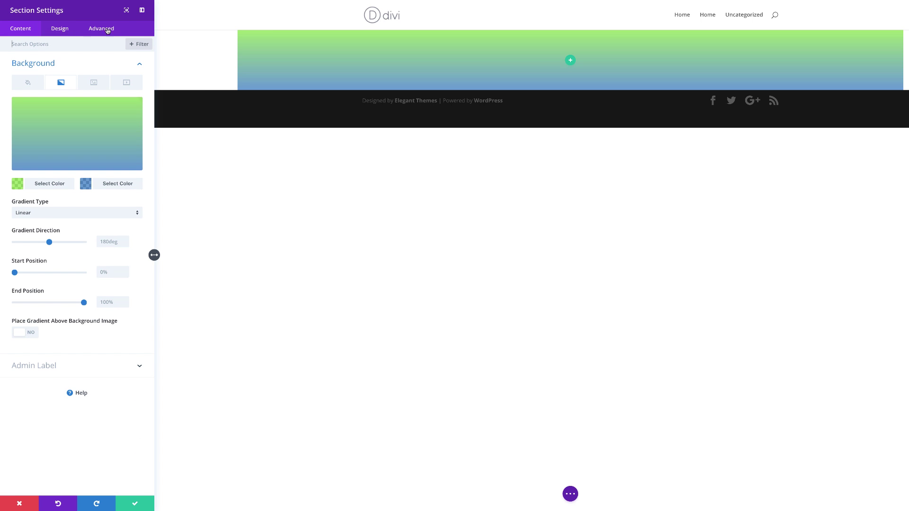
# Step: Add a top divider to the section in the smooth single-wave style, coloured white (#ffffff)
pyautogui.click(56, 29)
pyautogui.click(34, 113)
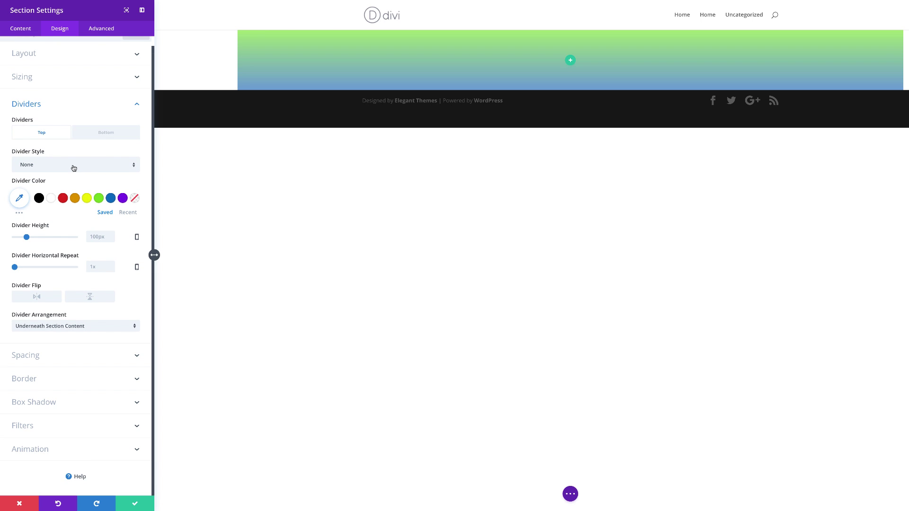
pyautogui.click(73, 168)
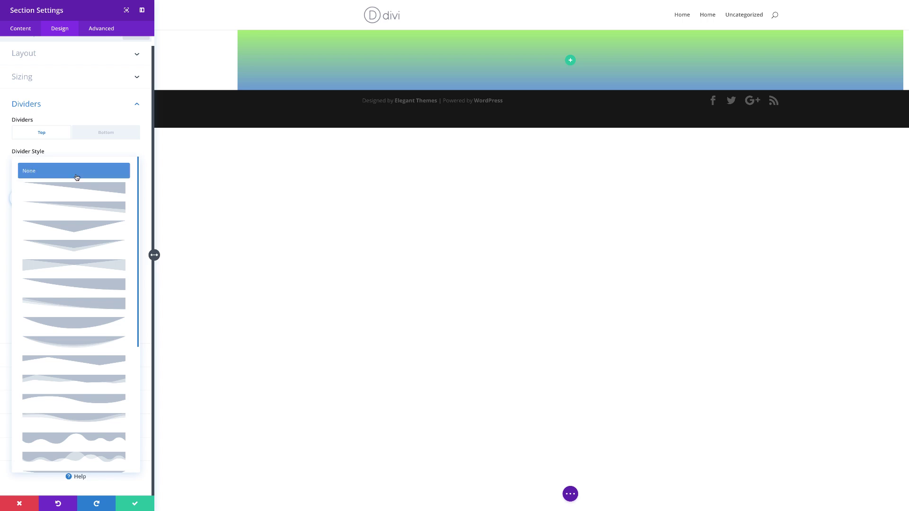
pyautogui.scroll(-1, 97, 296)
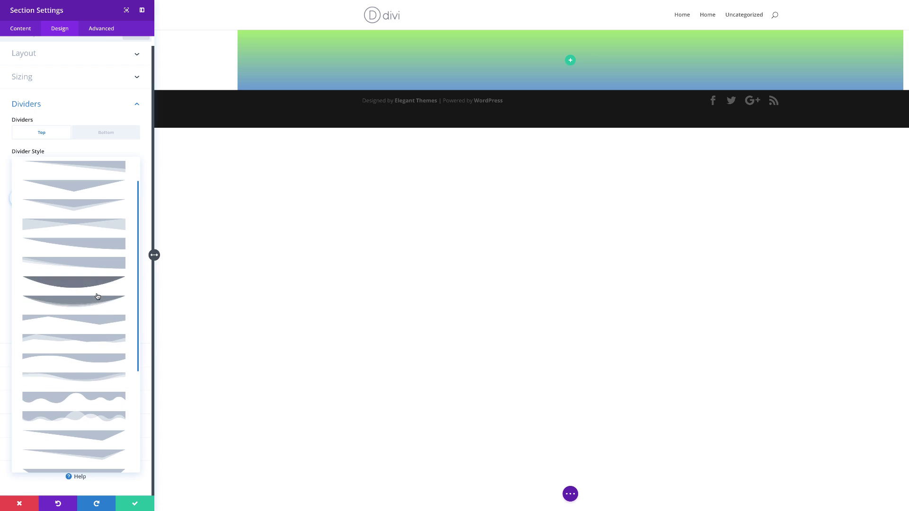
pyautogui.click(103, 360)
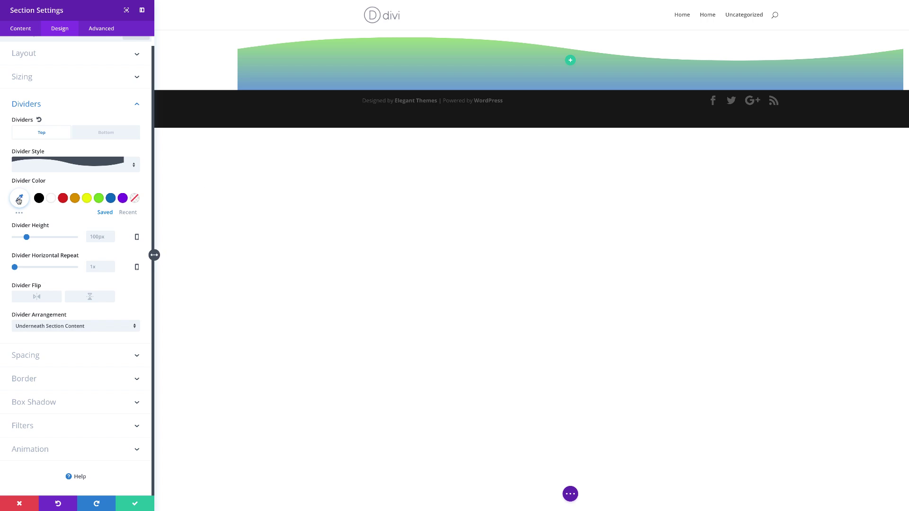
pyautogui.click(19, 199)
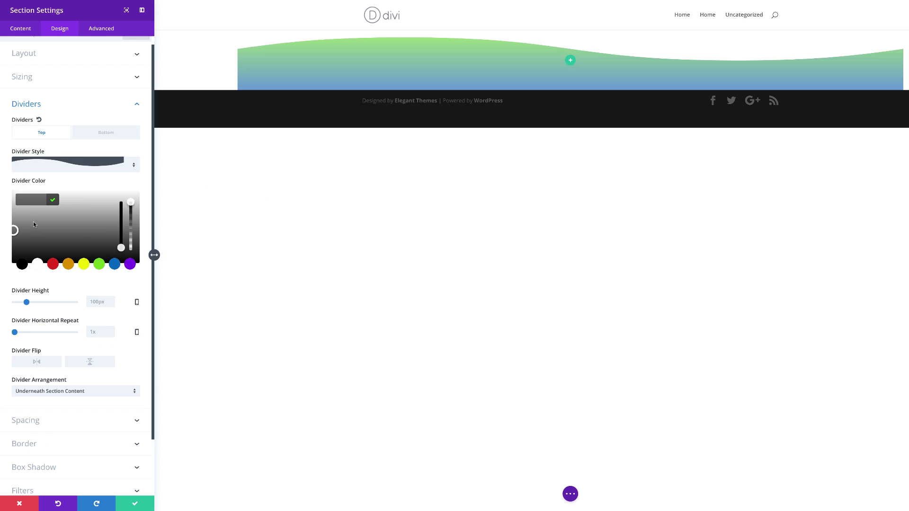
pyautogui.click(39, 265)
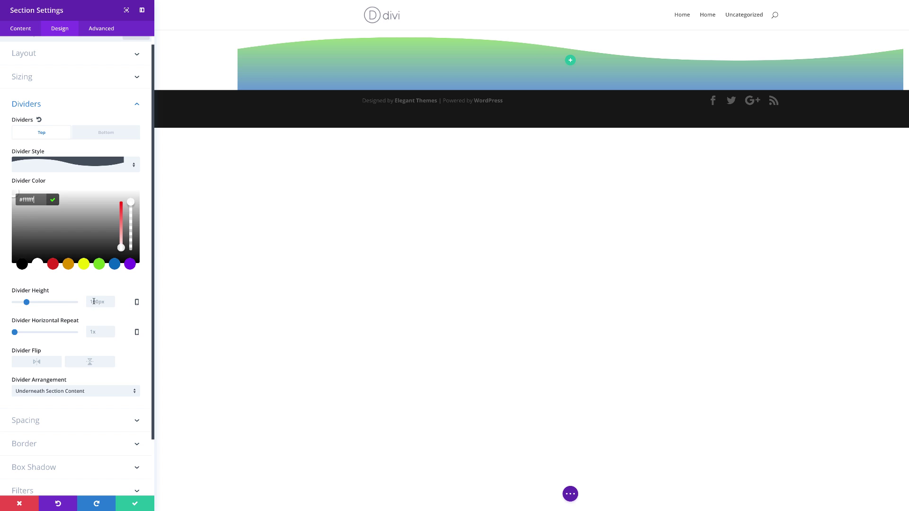
# Step: Set the top divider's height to 1.8vw
pyautogui.click(92, 304)
pyautogui.write('1.8vw')
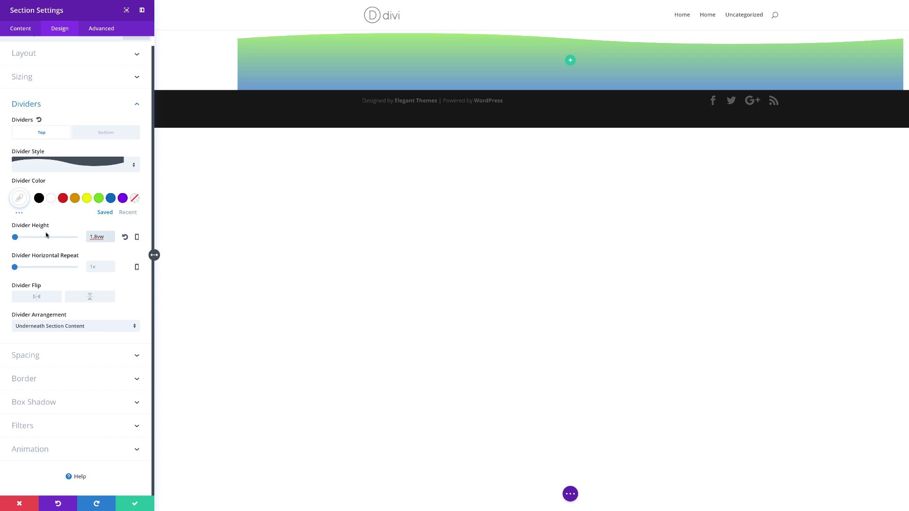
pyautogui.moveTo(16, 238); pyautogui.dragTo(15, 241)
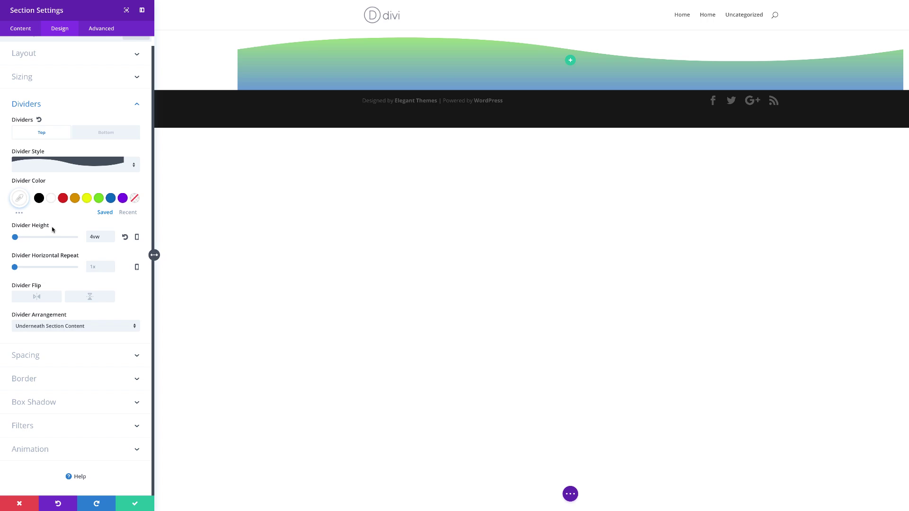
pyautogui.doubleClick(98, 236)
pyautogui.write('1.8vw')
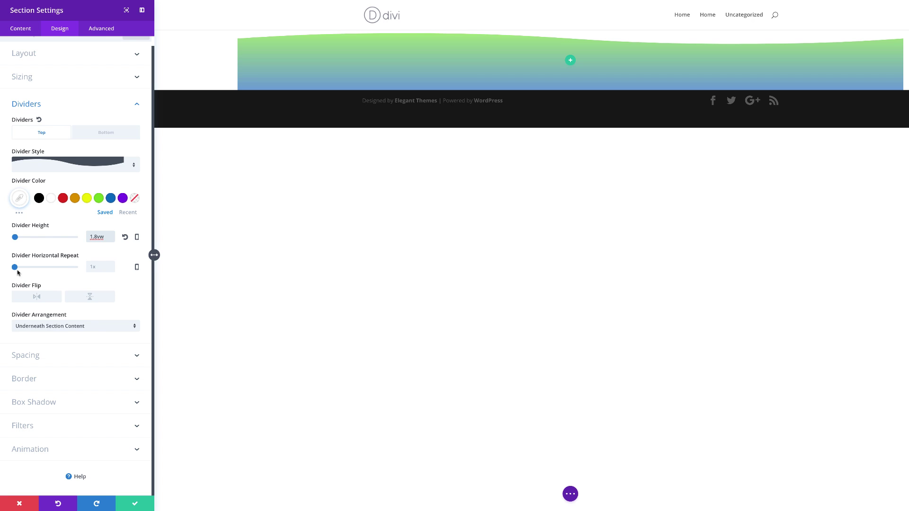
# Step: Set the top divider's horizontal repeat to 3x and its arrangement to On Top Of Section Content
pyautogui.moveTo(15, 267); pyautogui.dragTo(20, 269)
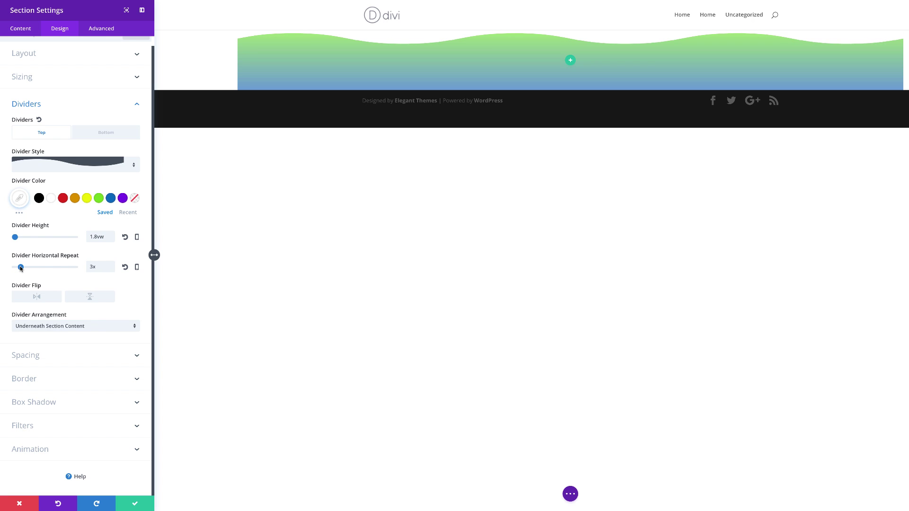
pyautogui.click(72, 328)
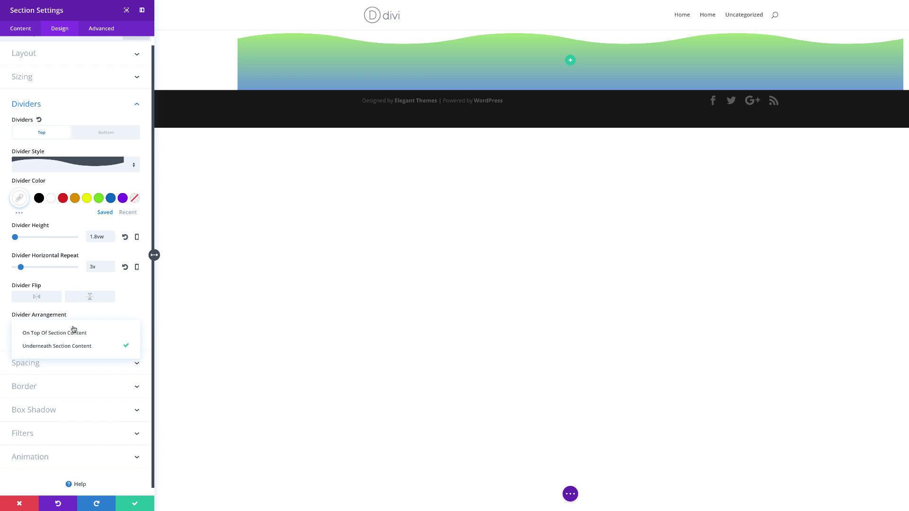
pyautogui.click(97, 334)
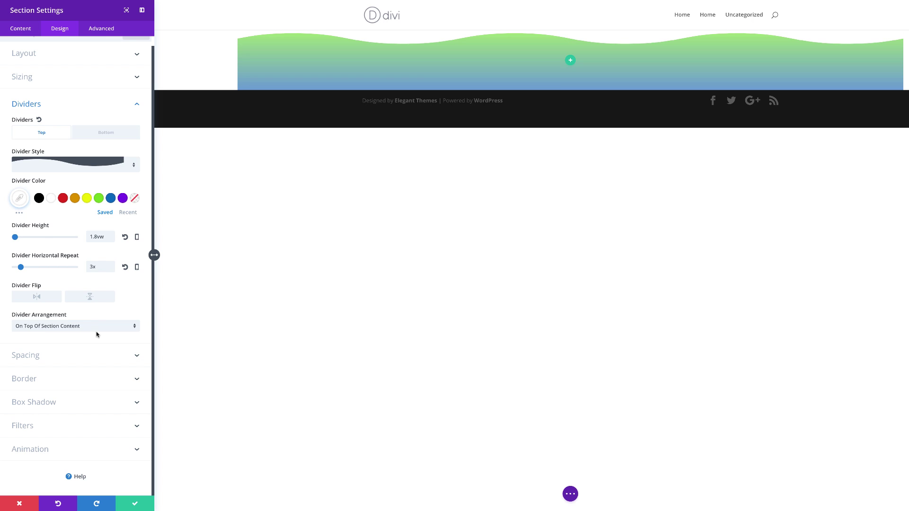
# Step: Add a bottom divider to the section in the smooth single-wave style, coloured white (#ffffff)
pyautogui.click(108, 135)
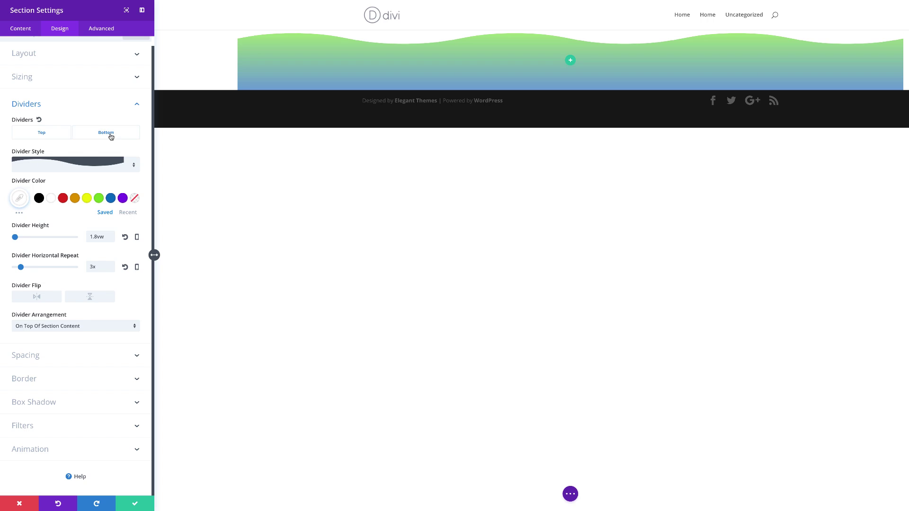
pyautogui.click(85, 167)
pyautogui.click(100, 348)
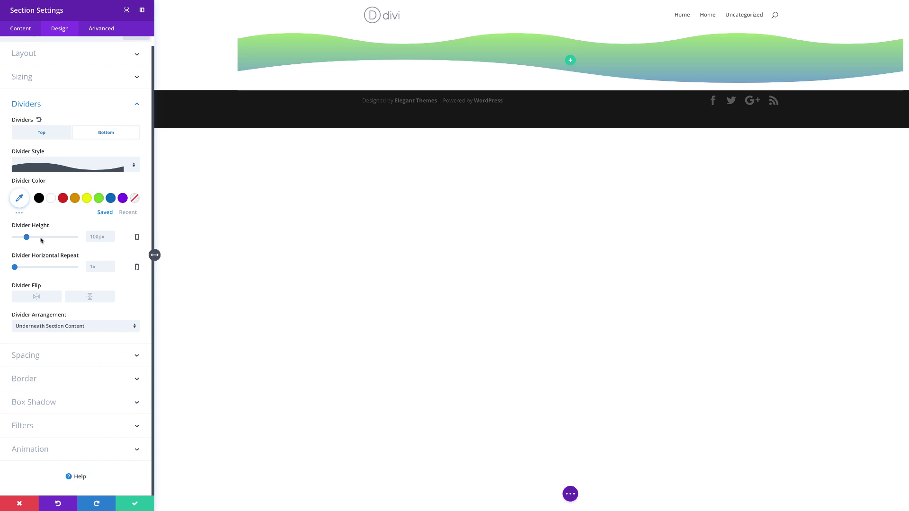
pyautogui.click(20, 199)
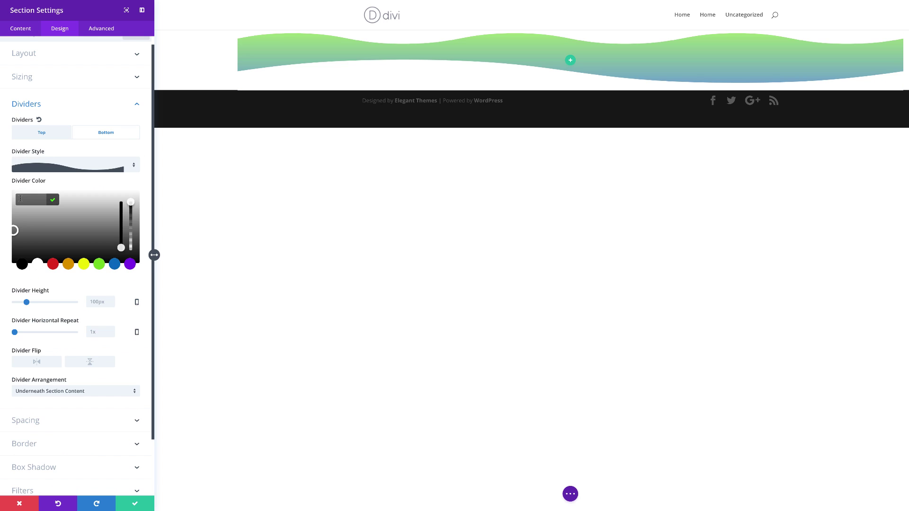
pyautogui.click(37, 264)
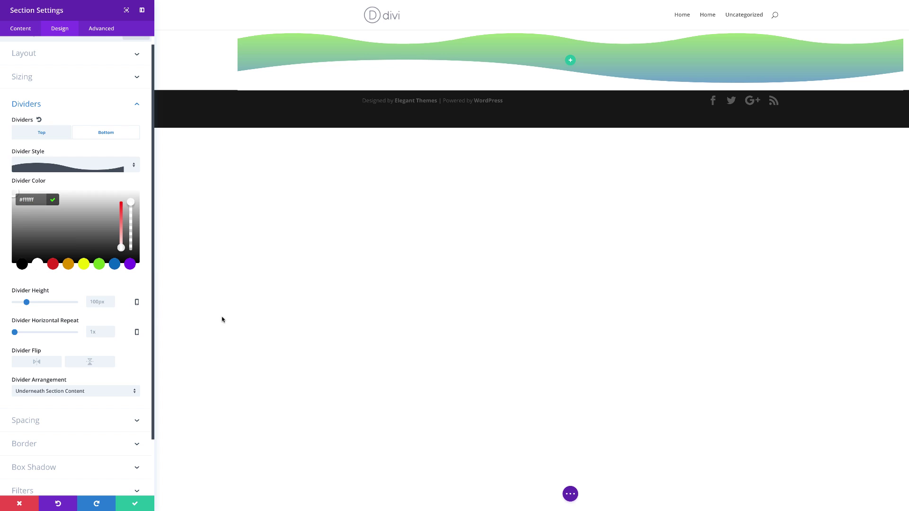
# Step: Set the bottom divider's height to 1.8vw and horizontal repeat to 3x, and arrange it on top of the section content
pyautogui.click(97, 303)
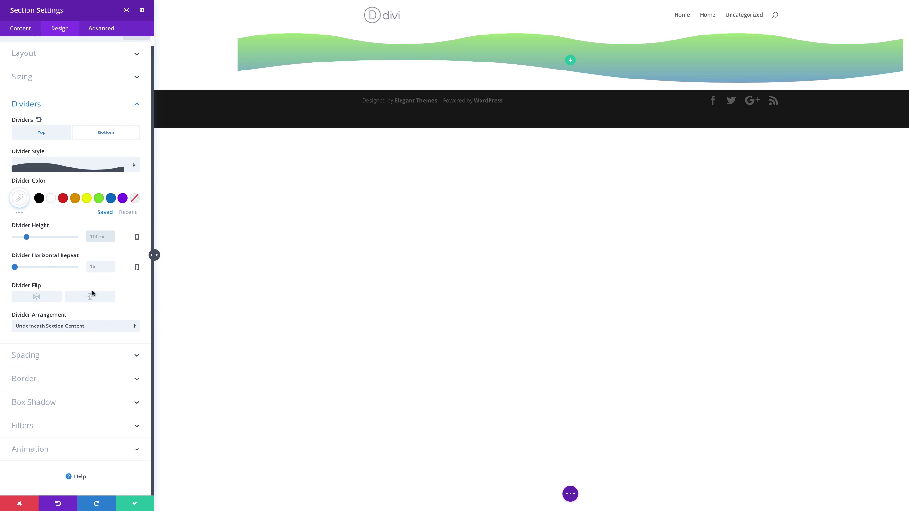
pyautogui.write('1.8vw')
pyautogui.moveTo(15, 271); pyautogui.dragTo(20, 271)
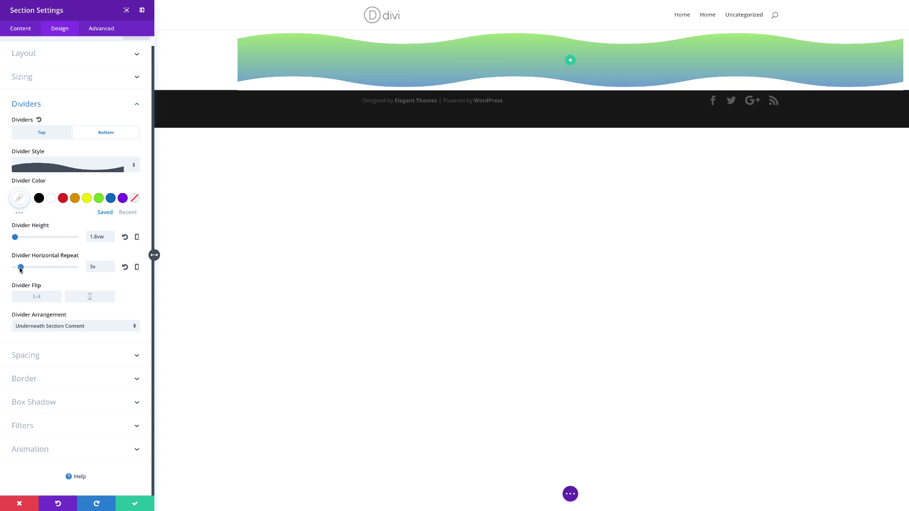
pyautogui.click(84, 327)
pyautogui.click(93, 334)
# Step: Set the section's linked top and bottom custom margins to 5vw and save the section settings
pyautogui.click(37, 358)
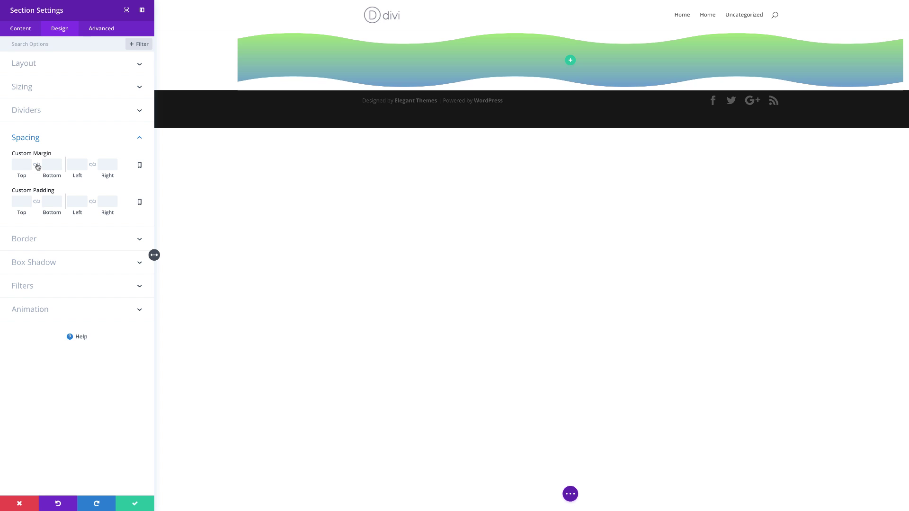
pyautogui.click(37, 166)
pyautogui.write('5vw')
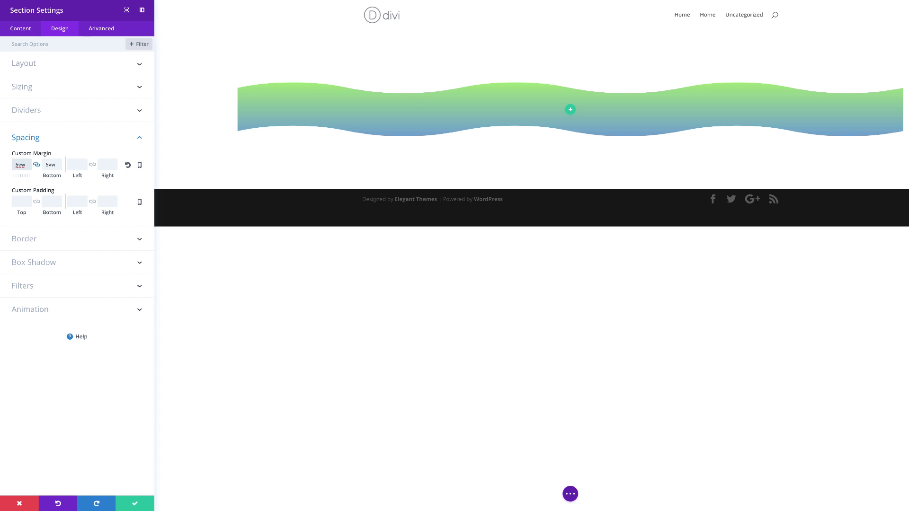
pyautogui.click(135, 504)
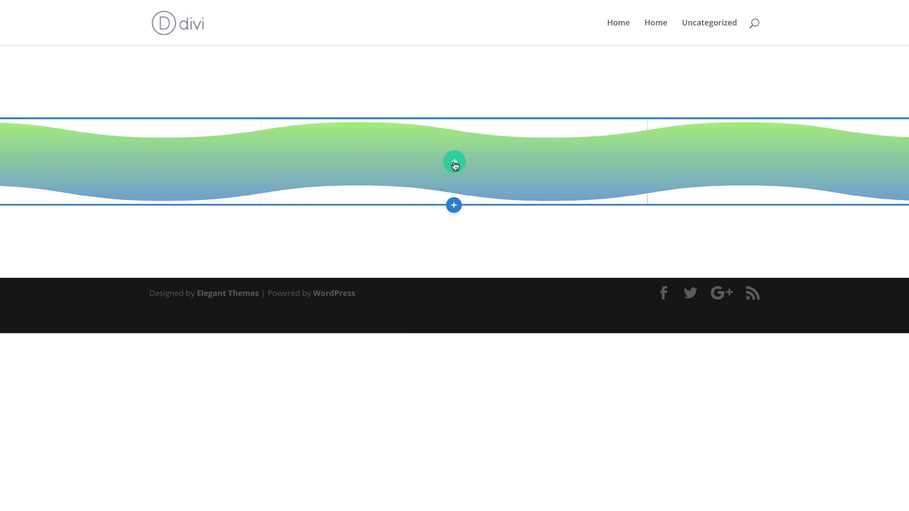
# Step: Insert a single-column row in the section and add a Text module with the content "our work"
pyautogui.click(454, 162)
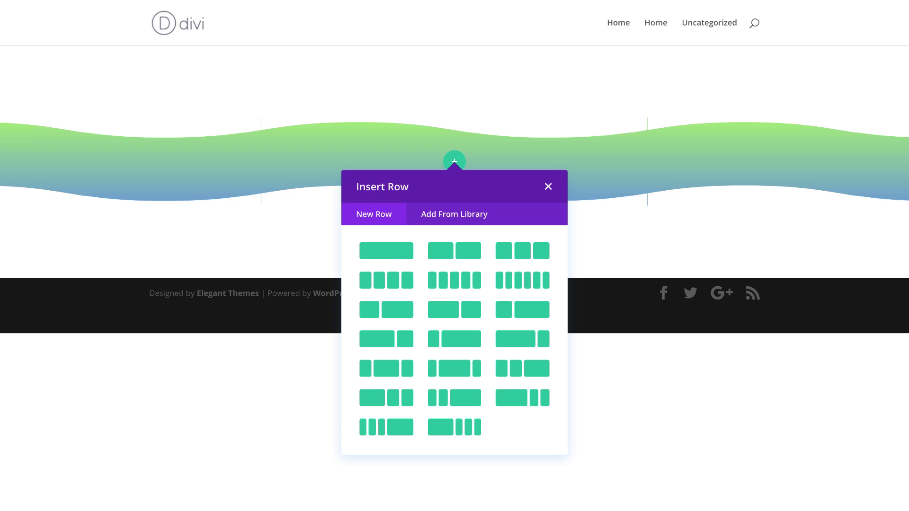
pyautogui.click(391, 251)
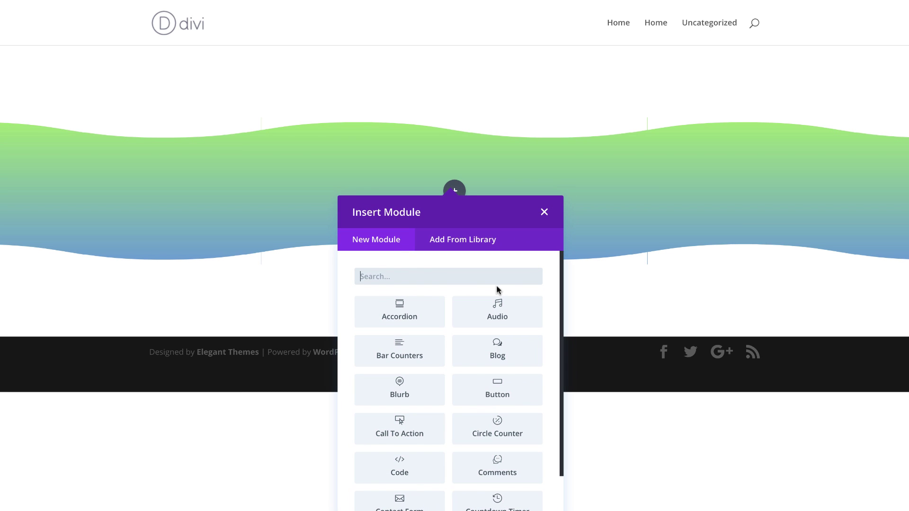
pyautogui.write('text')
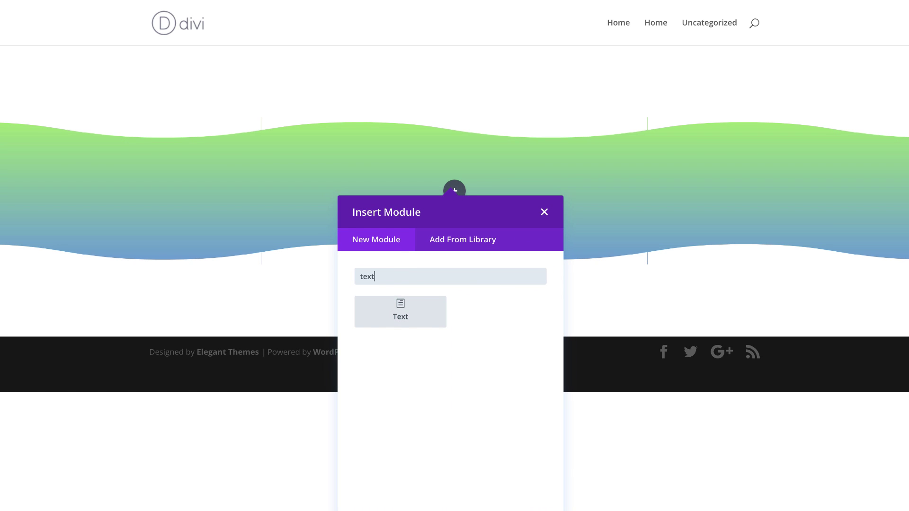
pyautogui.click(415, 314)
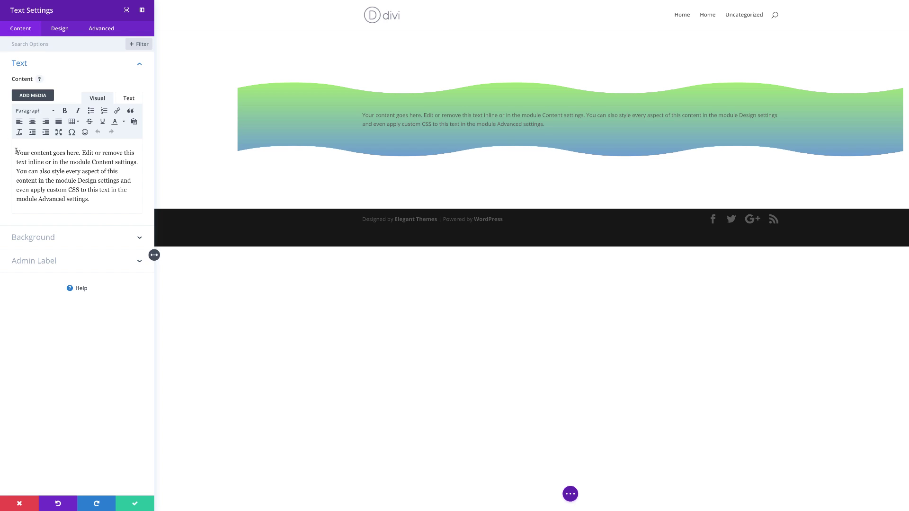
pyautogui.hotkey('ctrl', 'a')
pyautogui.write('our work')
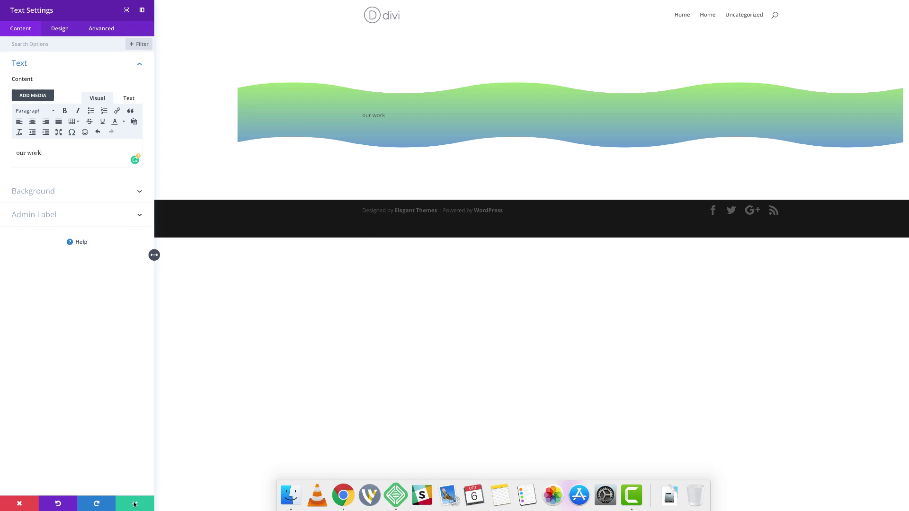
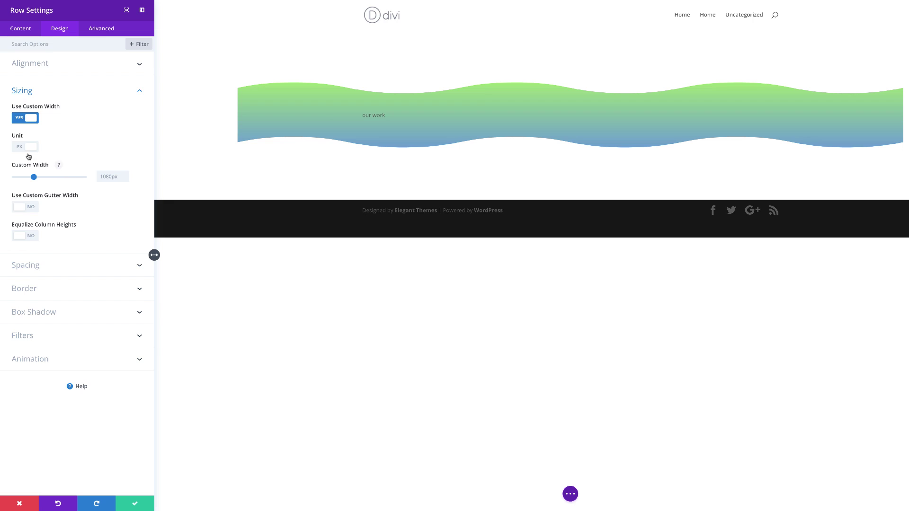
# Step: Set the row's custom width to 100%, reduce its linked top and bottom custom padding, and save the row settings
pyautogui.click(20, 147)
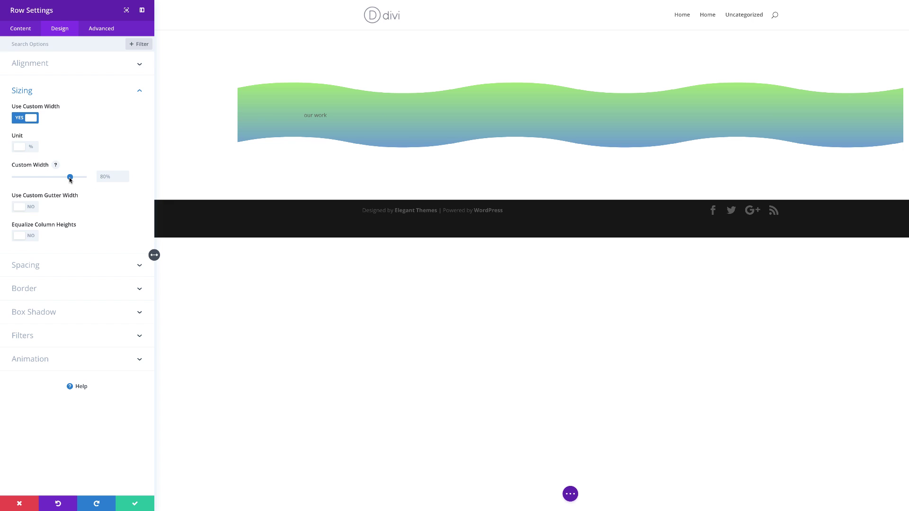
pyautogui.moveTo(70, 179); pyautogui.dragTo(97, 180)
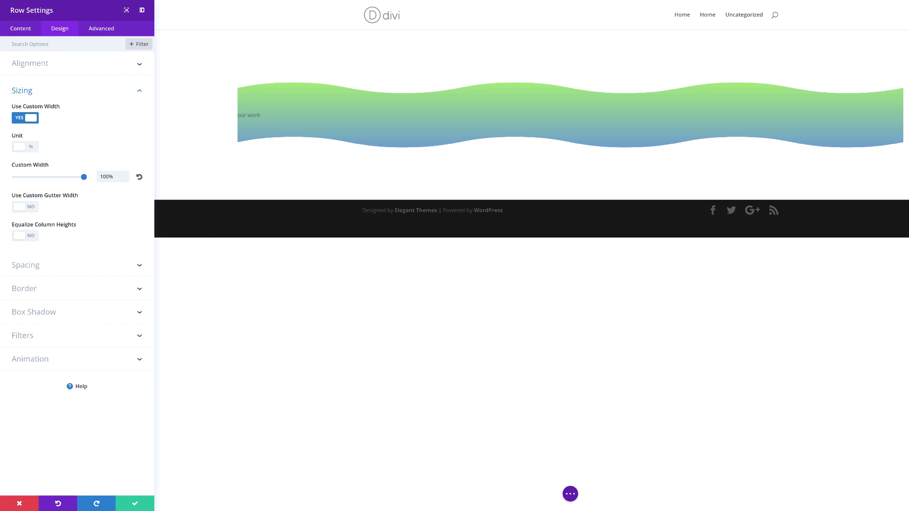
pyautogui.click(41, 265)
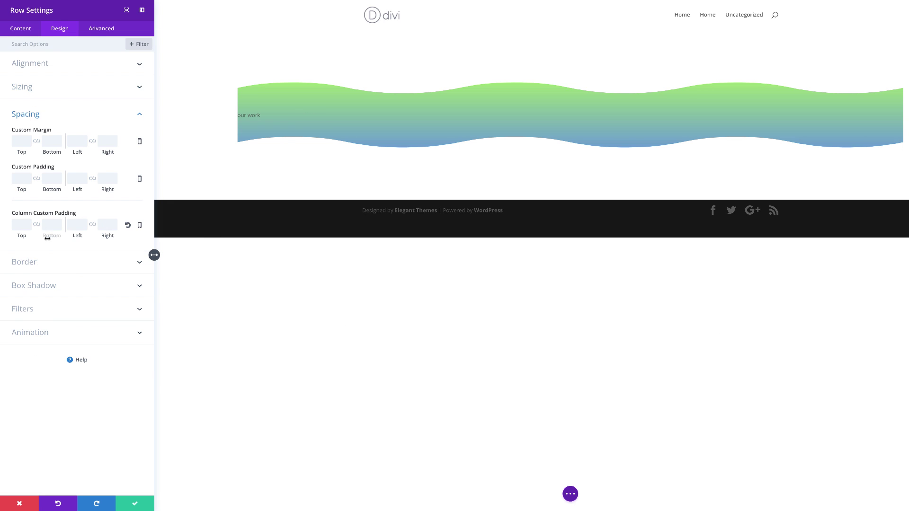
pyautogui.click(37, 179)
pyautogui.click(134, 504)
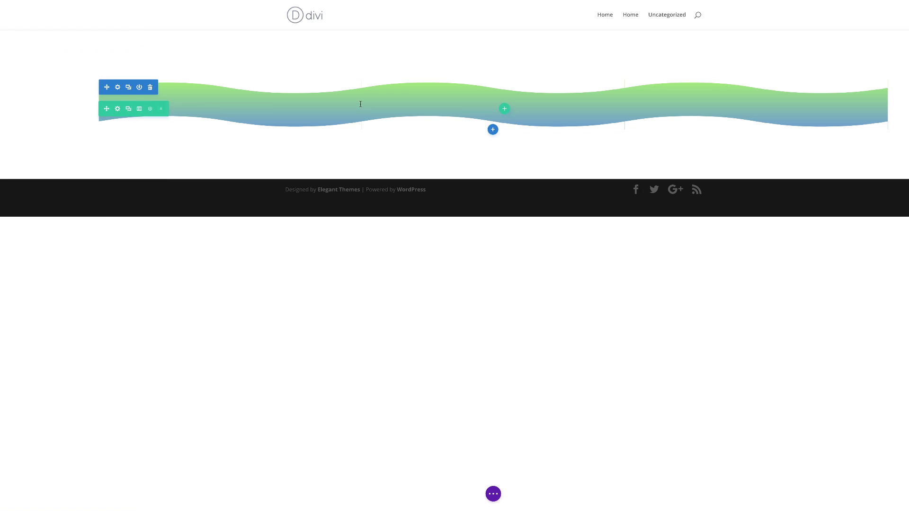
# Step: Set the "our work" text module's font to Oswald and its font style to all uppercase
pyautogui.moveTo(483, 109)
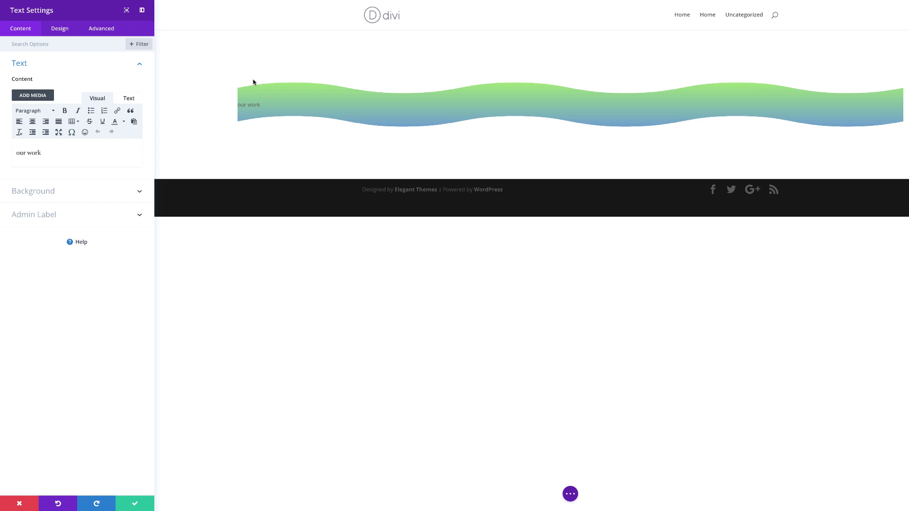
pyautogui.click(64, 29)
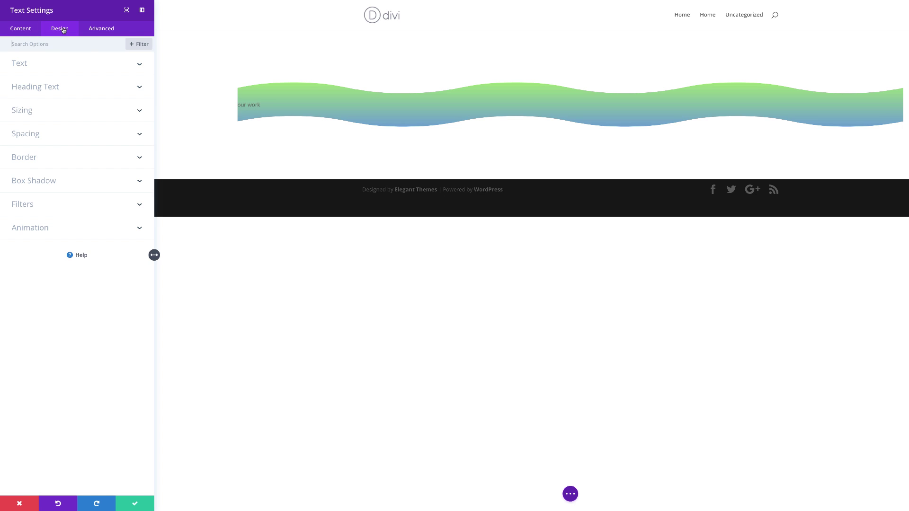
pyautogui.click(49, 68)
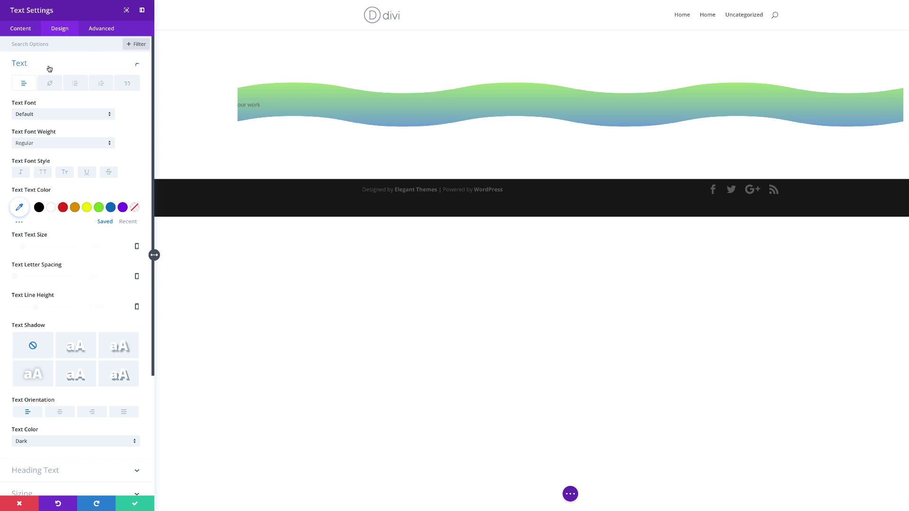
pyautogui.click(61, 115)
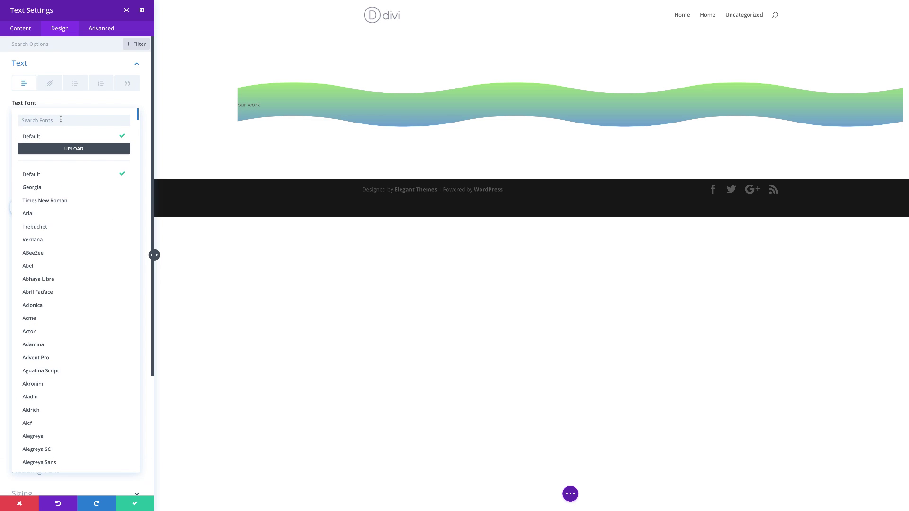
pyautogui.write('osw')
pyautogui.click(40, 136)
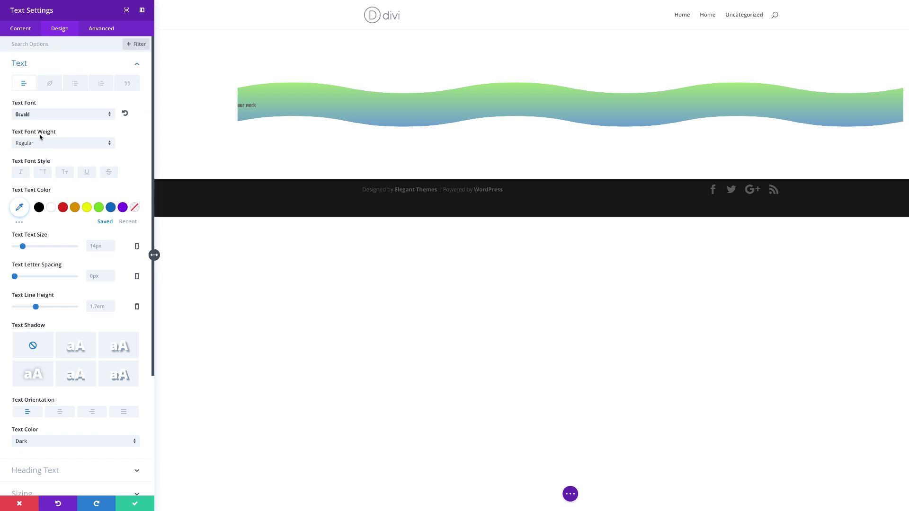
pyautogui.click(45, 174)
# Step: Set the module's text colour to #0c71c3
pyautogui.click(20, 210)
pyautogui.click(29, 210)
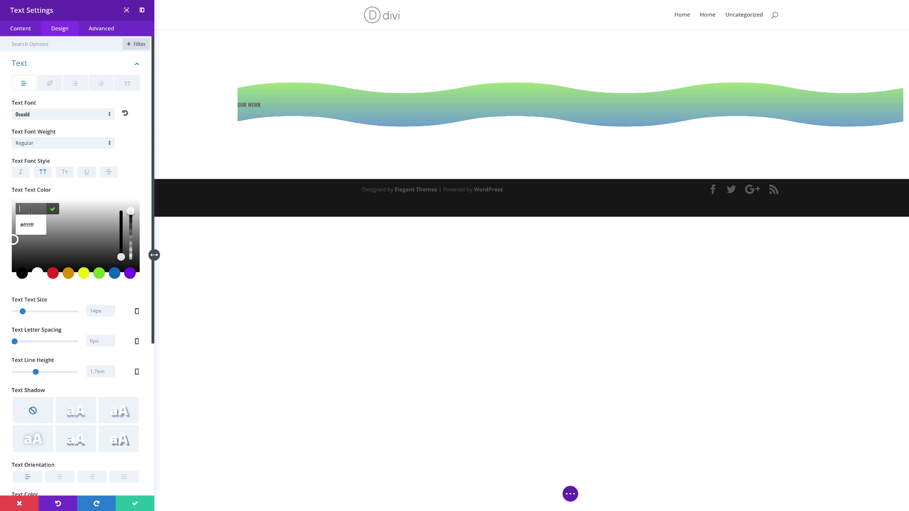
pyautogui.write('#0c71c3')
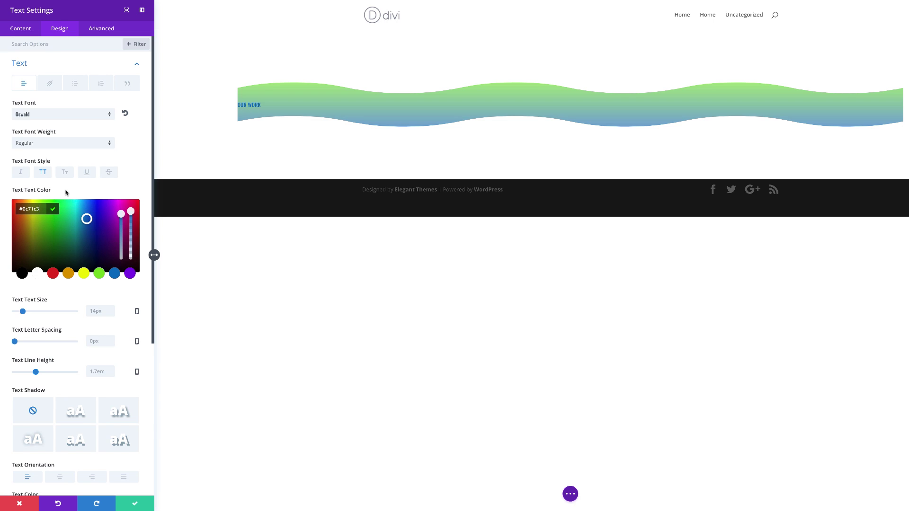
# Step: Set the module's text size to 10vw and line height to 1em, and centre the text
pyautogui.click(91, 311)
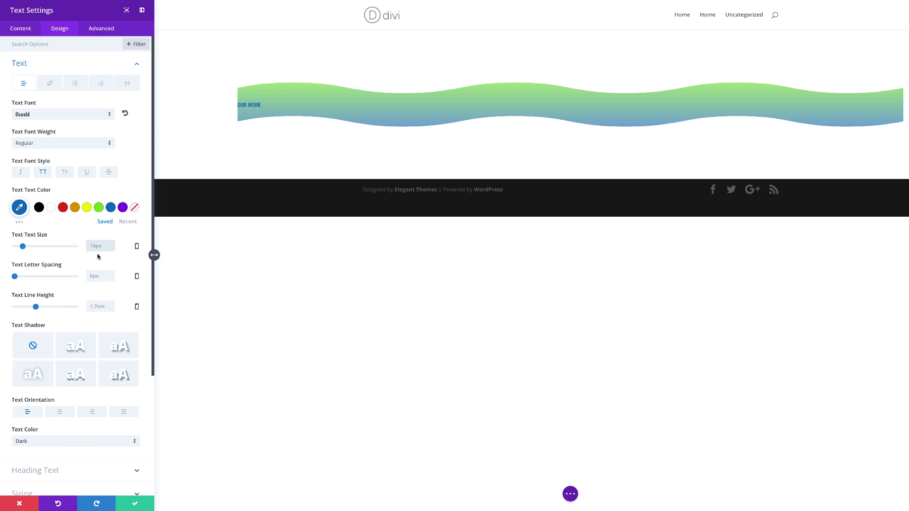
pyautogui.write('10vw')
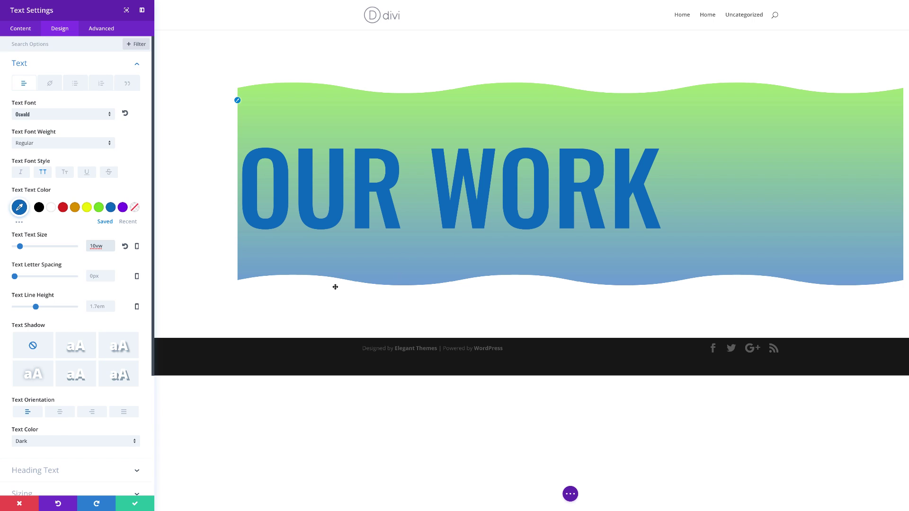
pyautogui.click(98, 307)
pyautogui.write('1em')
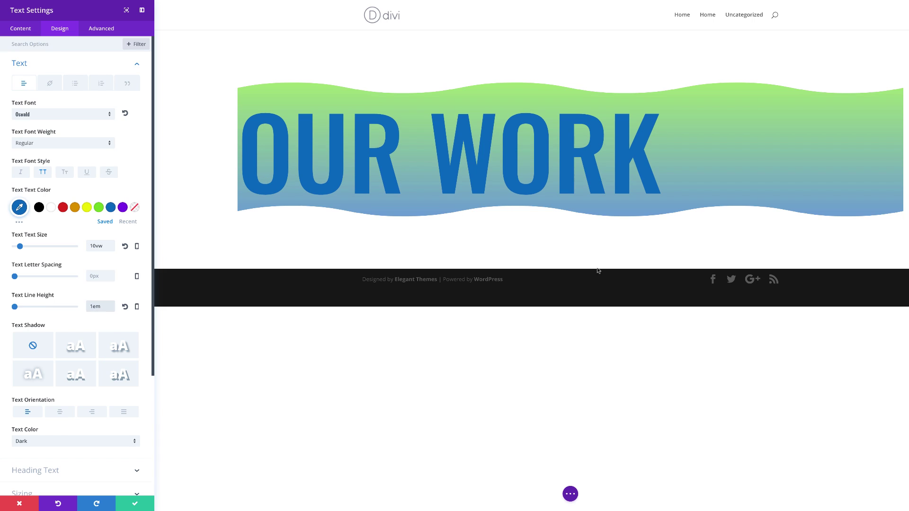
pyautogui.click(62, 413)
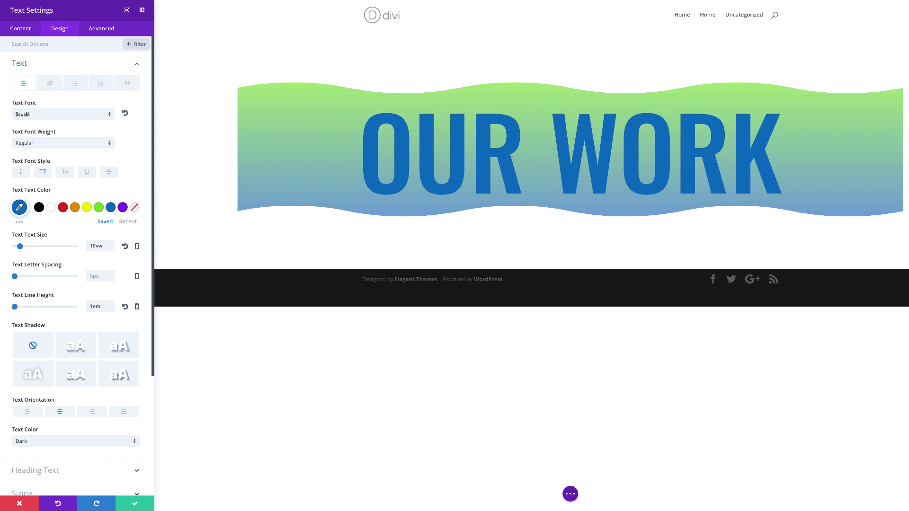
# Step: Set the text module's custom margins to -5vw top and -4vw bottom, and its custom top padding to 1vw
pyautogui.scroll(-3, 33, 417)
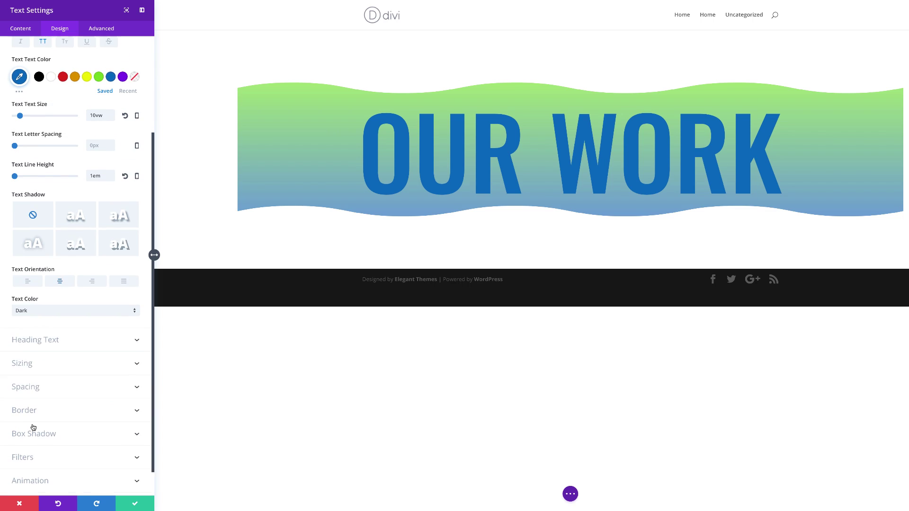
pyautogui.click(39, 359)
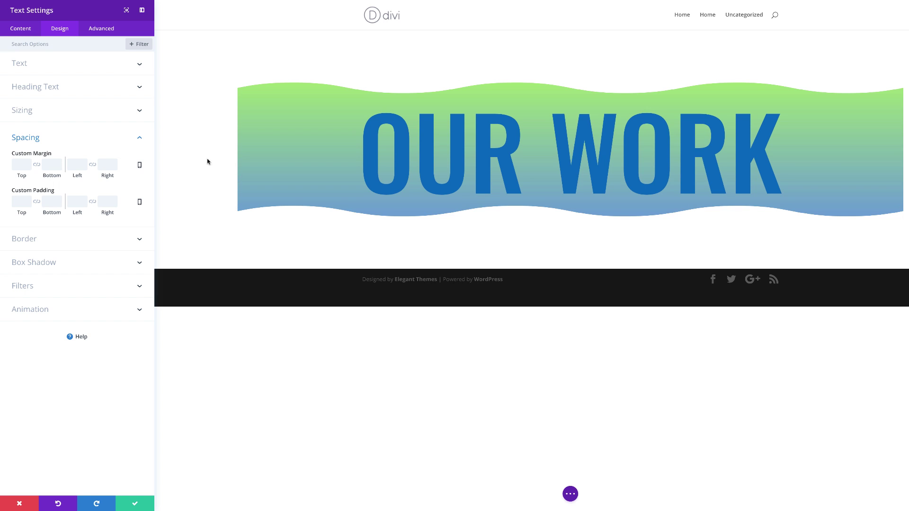
pyautogui.click(22, 164)
pyautogui.write('-5vw')
pyautogui.click(57, 168)
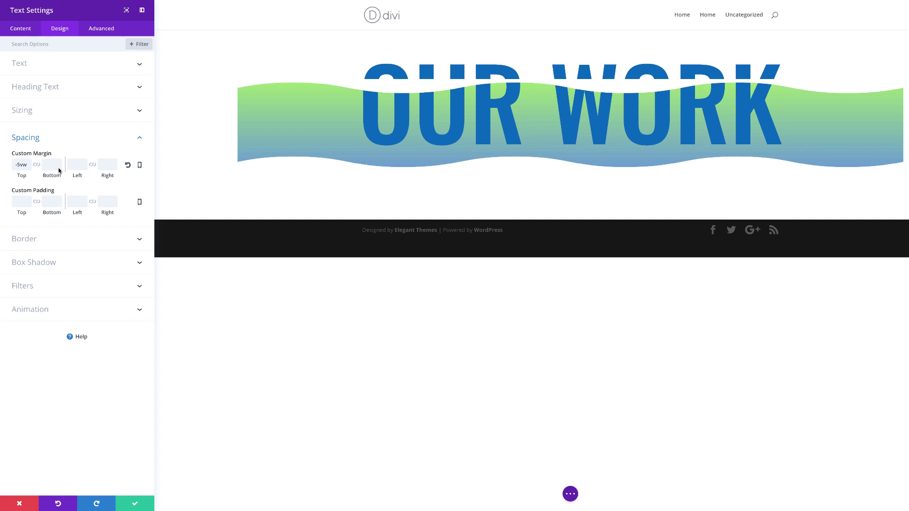
pyautogui.write('-4vw')
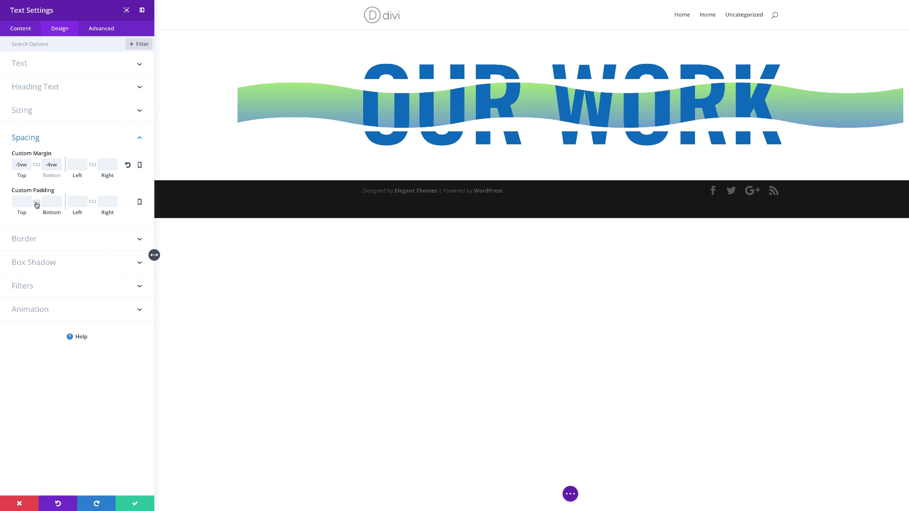
pyautogui.click(17, 202)
pyautogui.write('1vw')
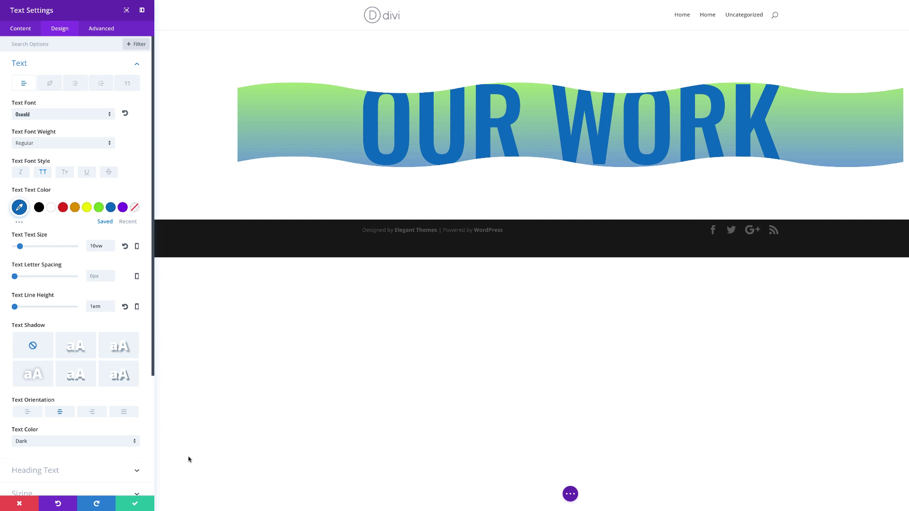
# Step: Save the text module and set the gradient section's custom top and bottom padding to 0px, saving the section settings
pyautogui.click(124, 508)
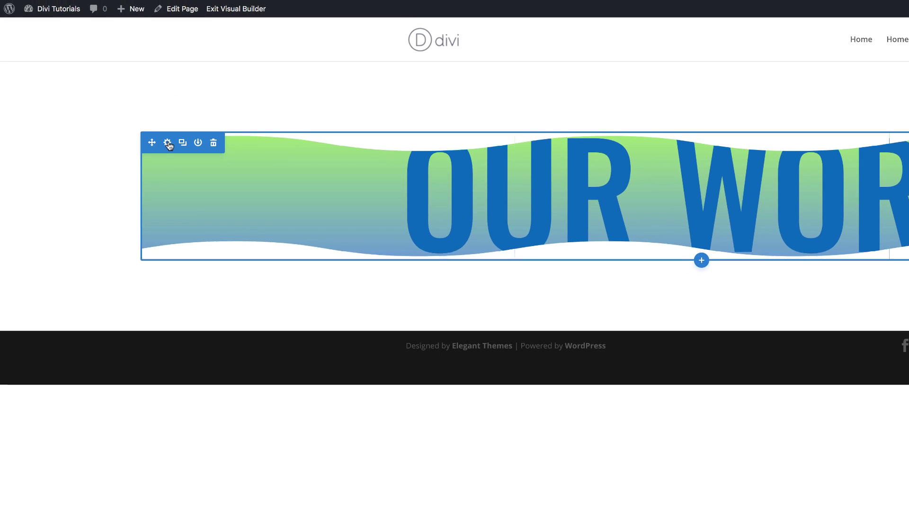
pyautogui.click(118, 87)
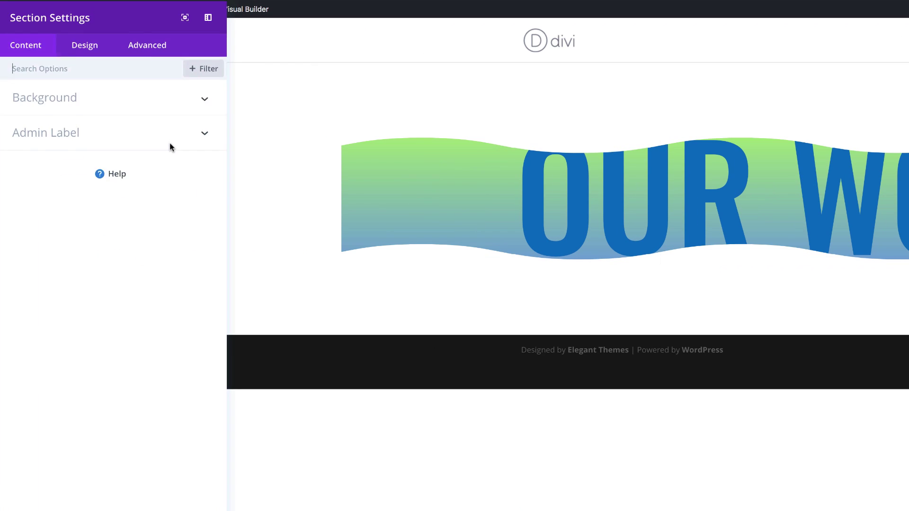
pyautogui.click(87, 60)
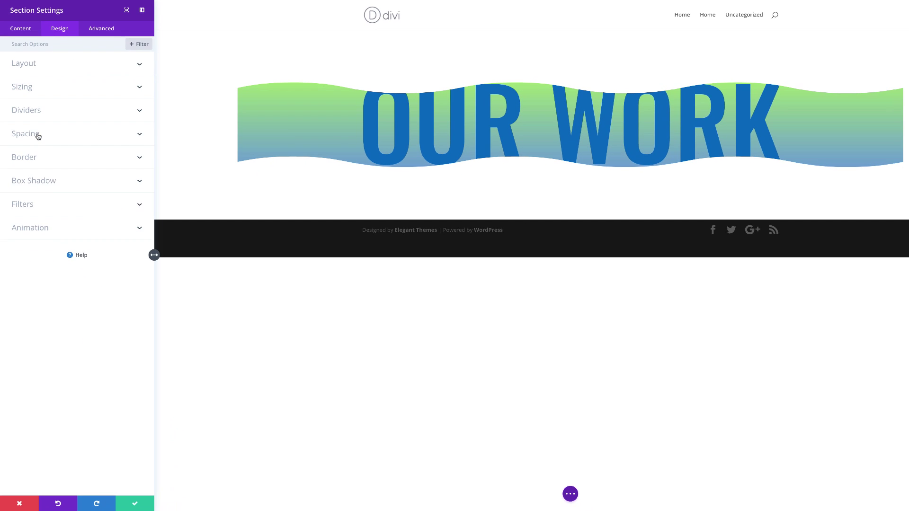
pyautogui.click(54, 218)
pyautogui.click(20, 203)
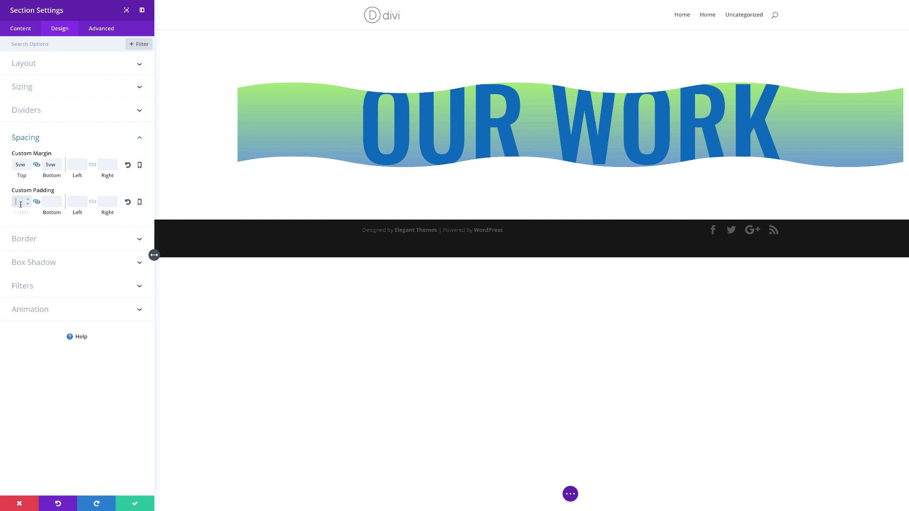
pyautogui.write('0px')
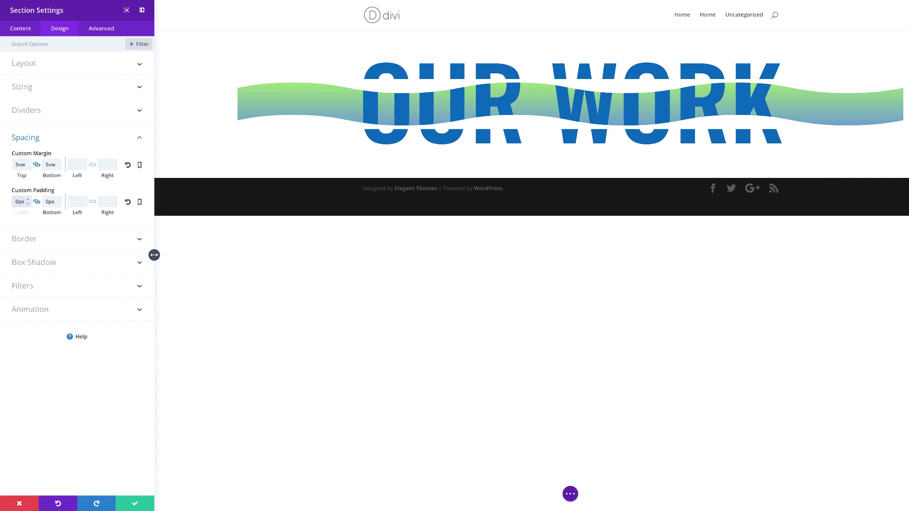
pyautogui.click(140, 506)
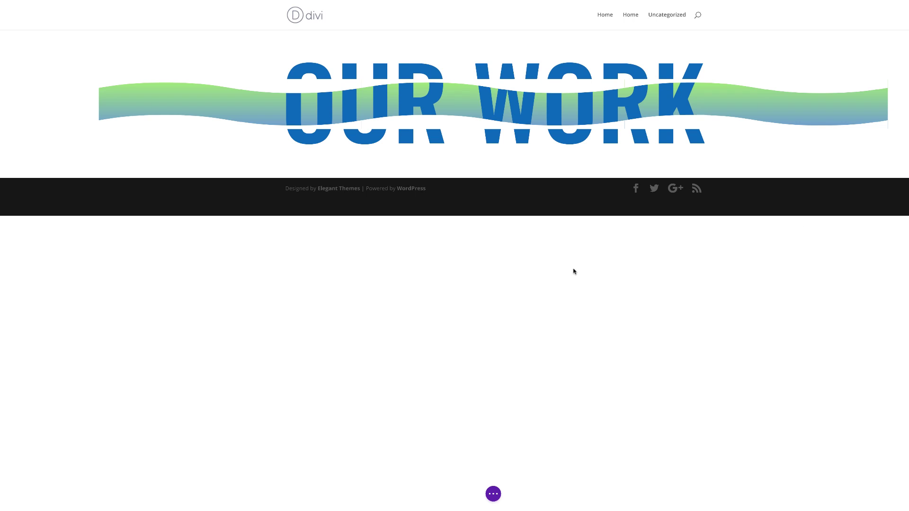
# Step: Add a regular section below the gradient section with a single-column row containing a text module
pyautogui.moveTo(324, 137)
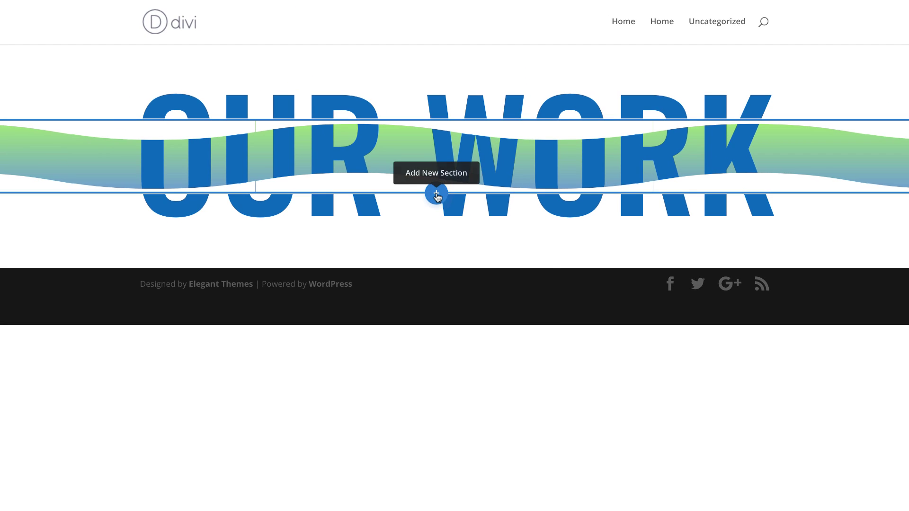
pyautogui.click(436, 194)
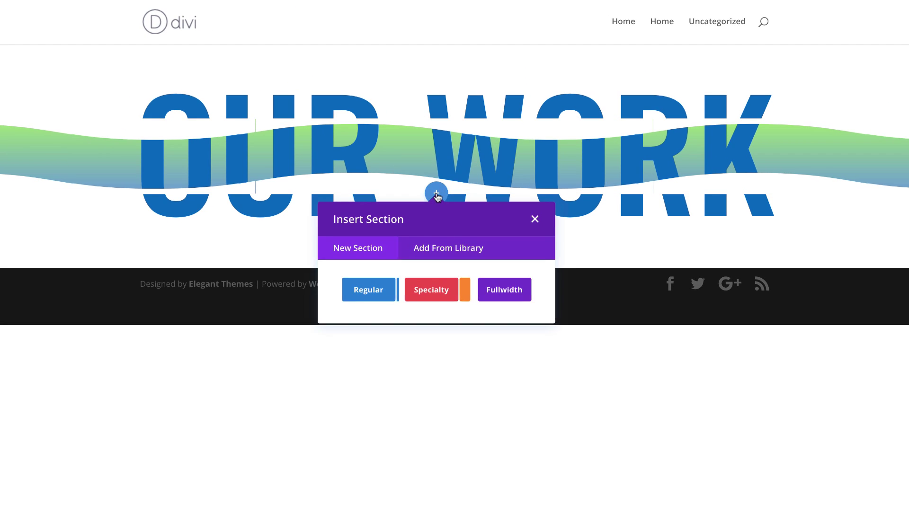
pyautogui.click(373, 293)
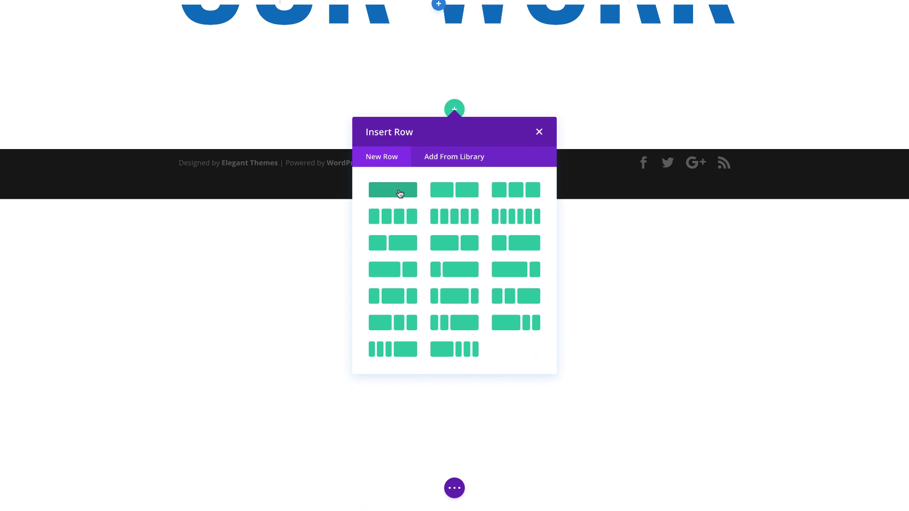
pyautogui.click(400, 211)
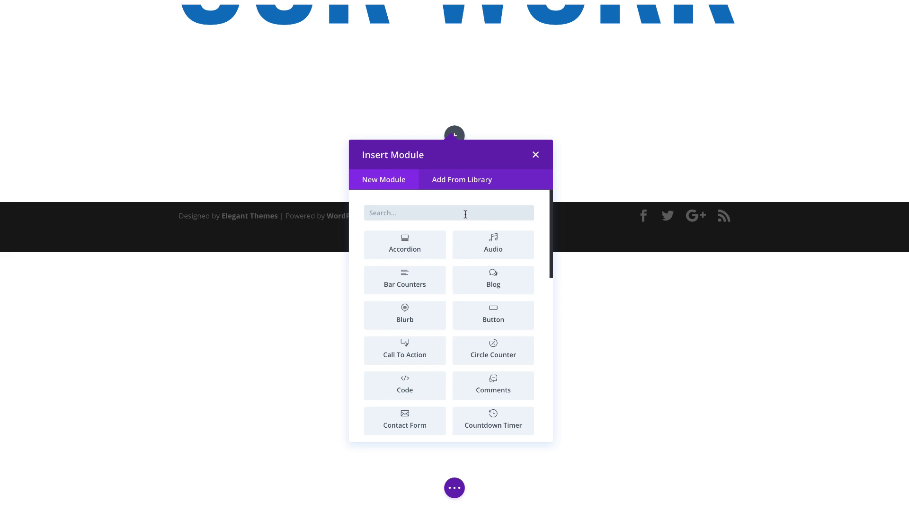
pyautogui.write('text')
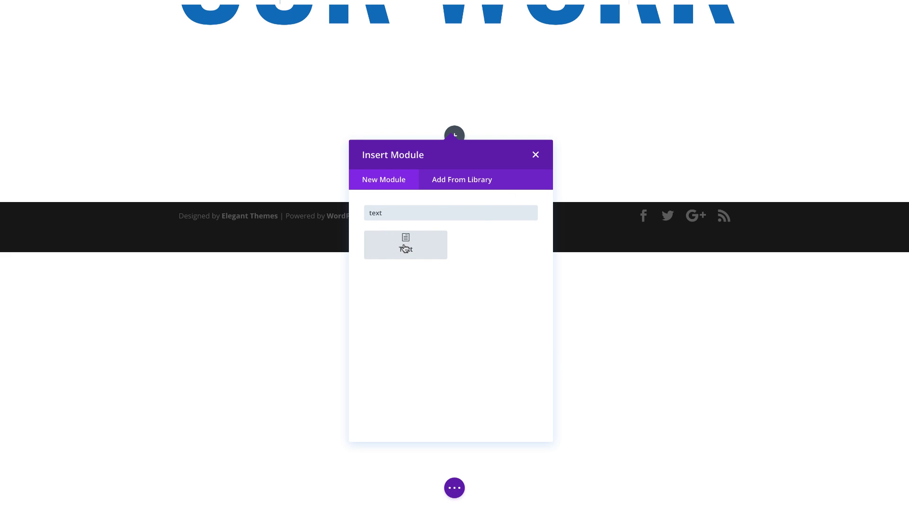
pyautogui.click(405, 248)
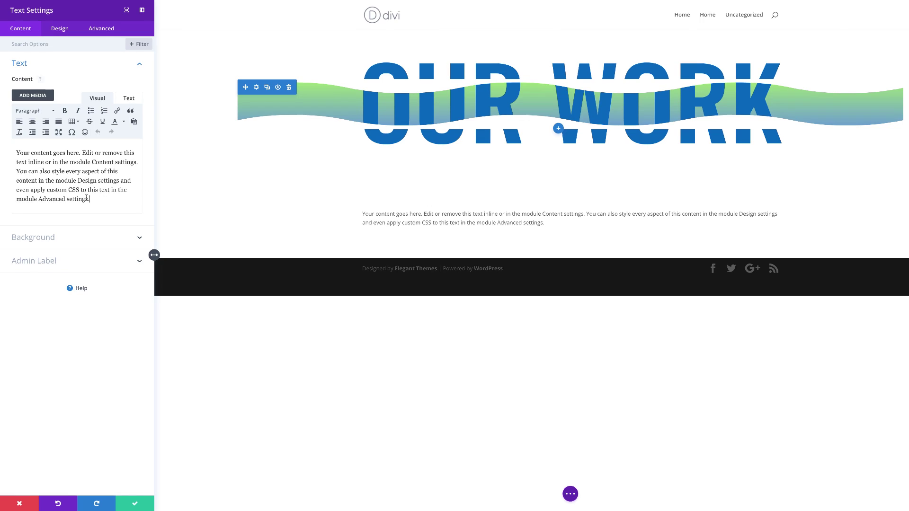
# Step: Replace the new text module's placeholder content with "our work" and set its text font to Poppins
pyautogui.moveTo(87, 198); pyautogui.dragTo(9, 150)
pyautogui.write('our work')
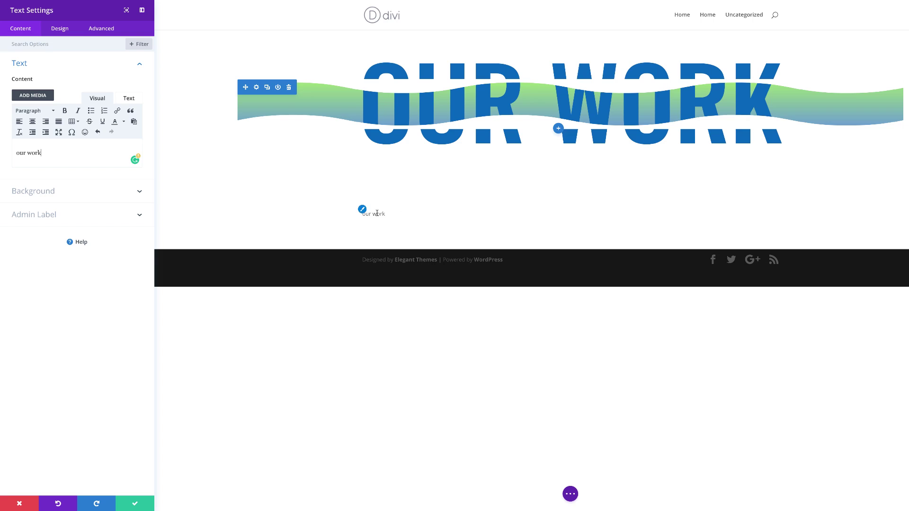
pyautogui.click(61, 29)
pyautogui.click(34, 65)
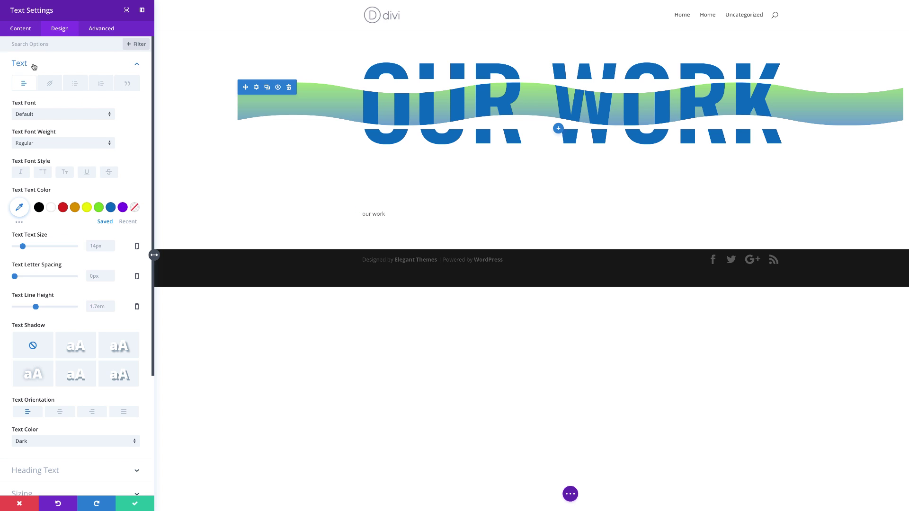
pyautogui.click(57, 118)
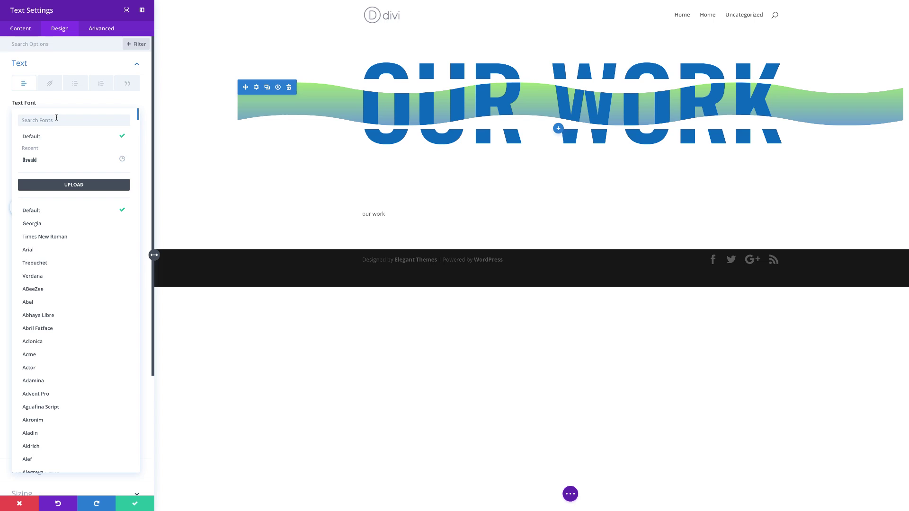
pyautogui.write('popp')
pyautogui.click(109, 136)
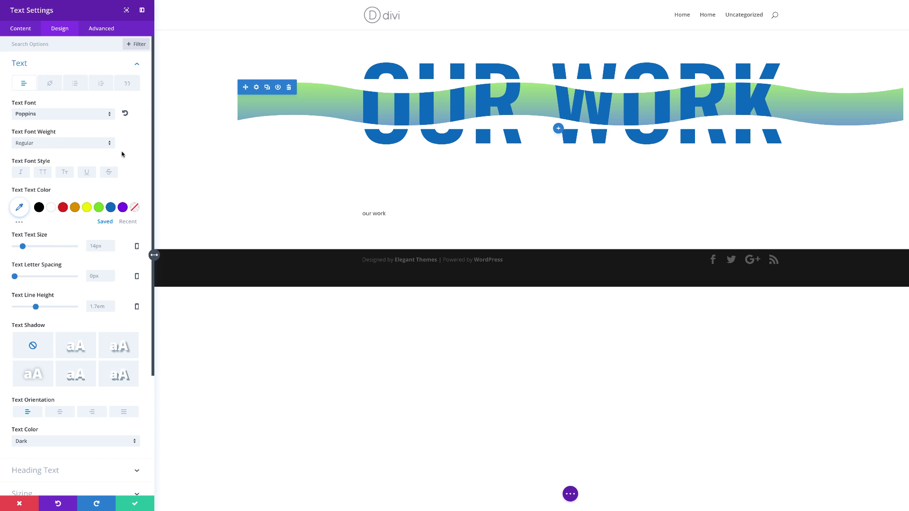
# Step: Set the new module's font weight to Ultra Bold and its font style to all uppercase
pyautogui.click(61, 143)
pyautogui.click(48, 244)
pyautogui.click(43, 172)
# Step: Set the new module's text size to 8vw and line height to 1em, and centre the text
pyautogui.click(93, 246)
pyautogui.hotkey('ctrl', 'a')
pyautogui.write('8vw')
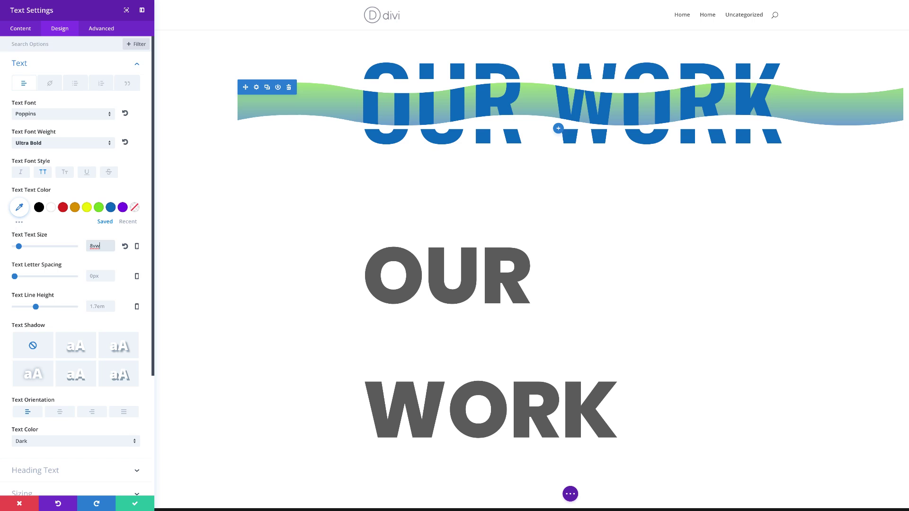
pyautogui.click(60, 412)
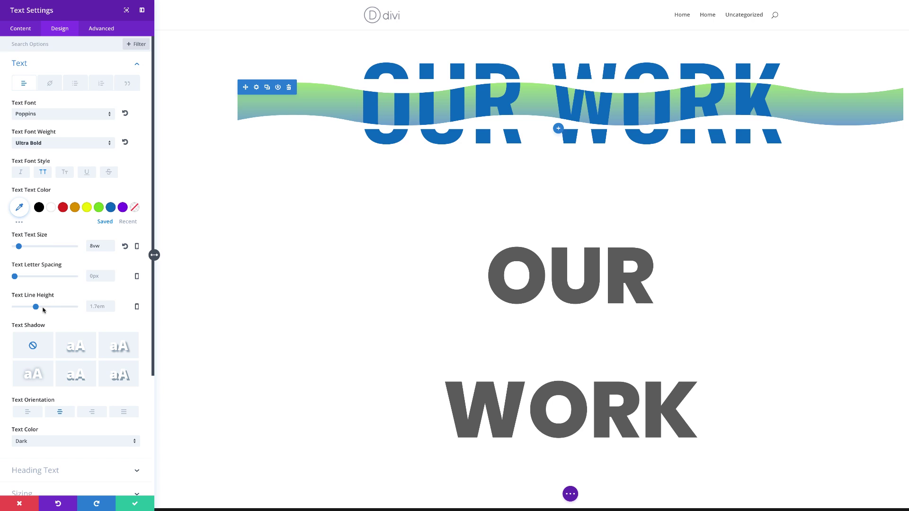
pyautogui.click(99, 307)
pyautogui.write('1em')
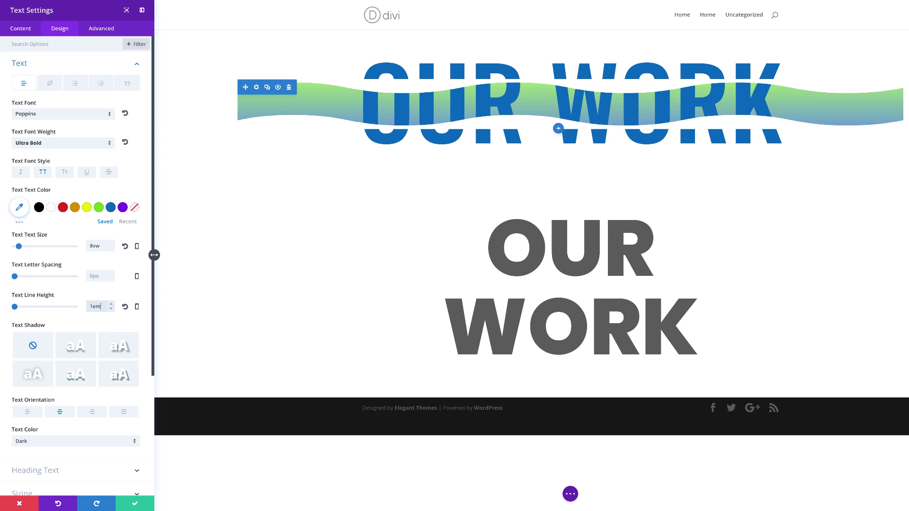
# Step: Link the new text module's top and bottom custom margins and set them to 0px
pyautogui.scroll(-5, 82, 374)
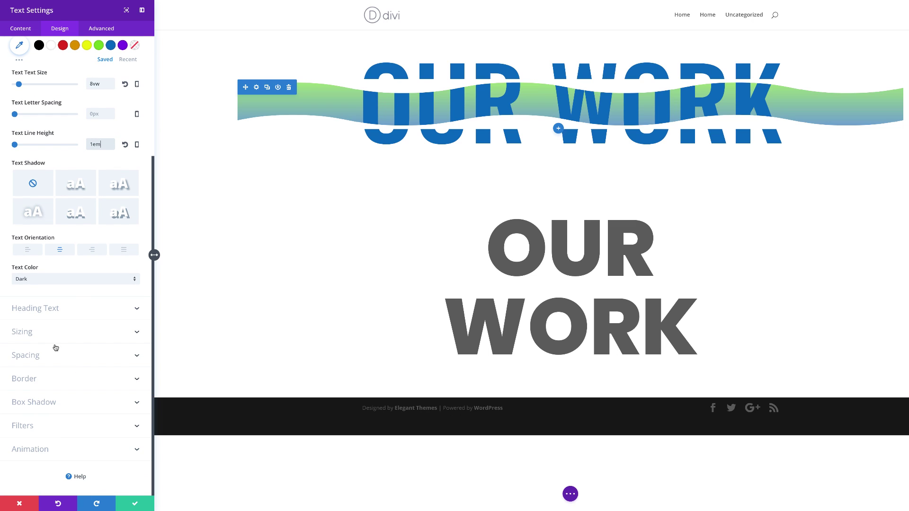
pyautogui.click(36, 358)
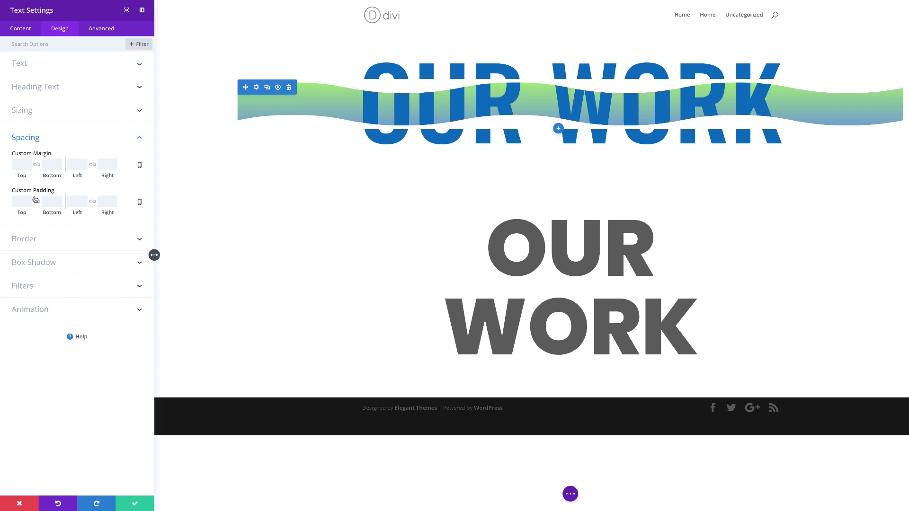
pyautogui.click(37, 165)
pyautogui.click(17, 166)
pyautogui.write('0px')
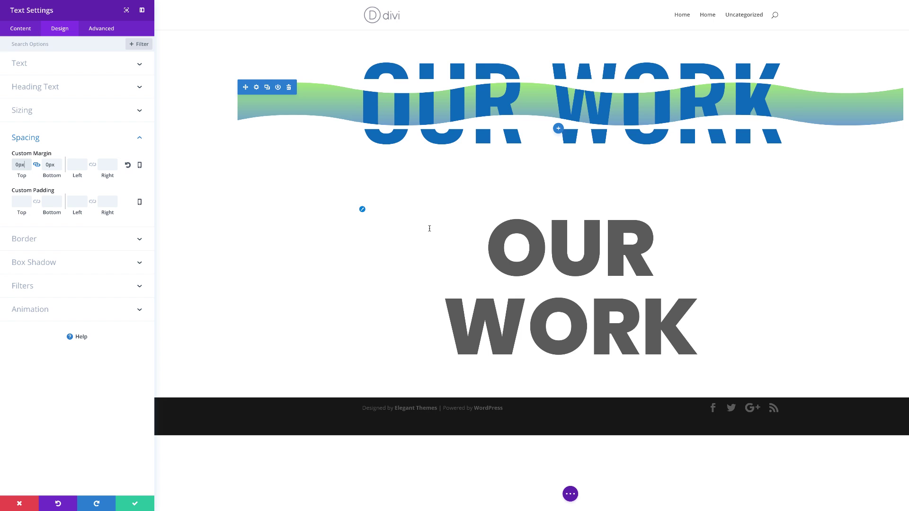
# Step: Set the new heading's text size to 7vw and its text colour to #8300e9, and save the module
pyautogui.click(362, 211)
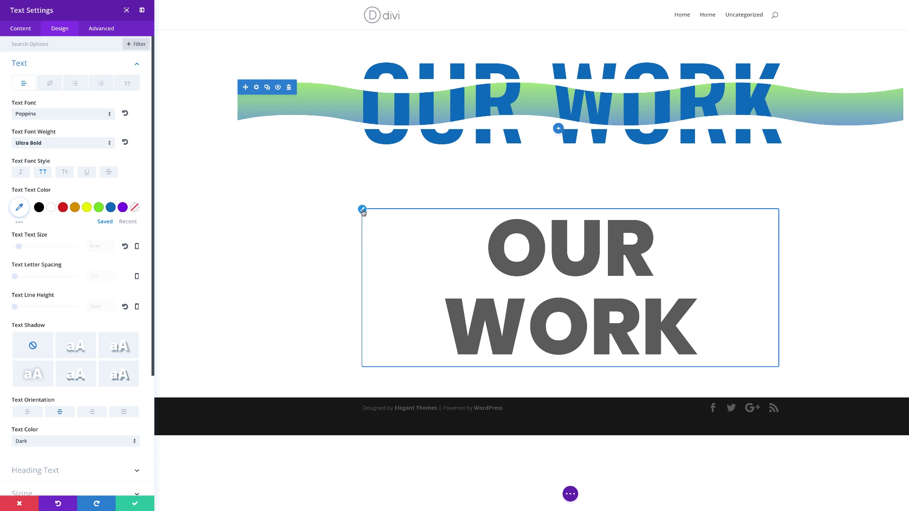
pyautogui.moveTo(93, 245); pyautogui.dragTo(85, 246)
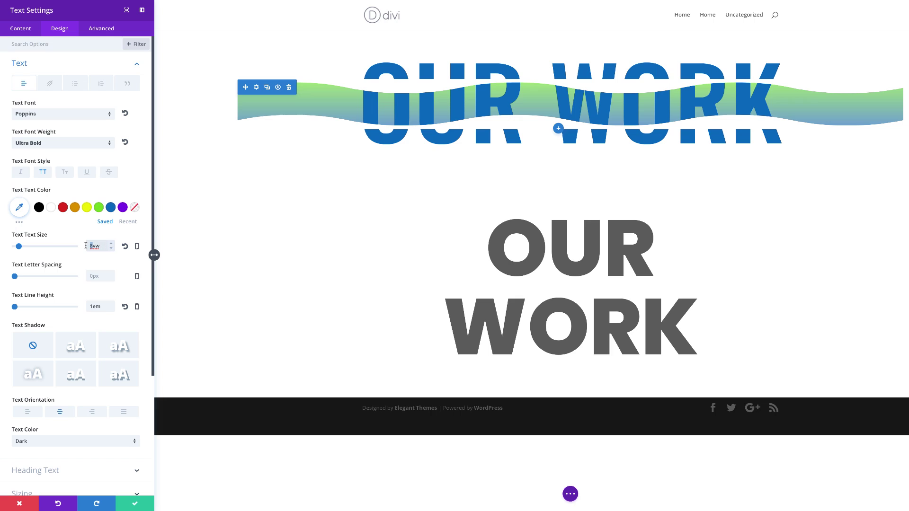
pyautogui.write('7')
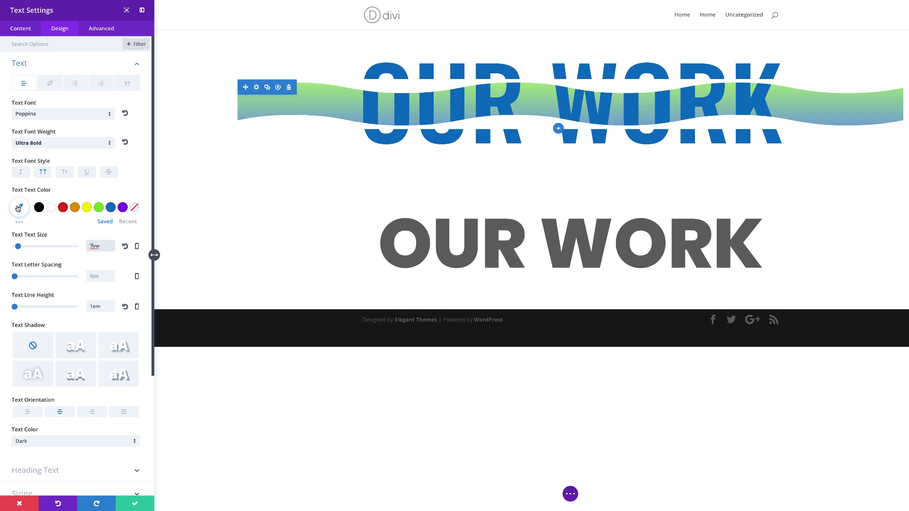
pyautogui.click(123, 207)
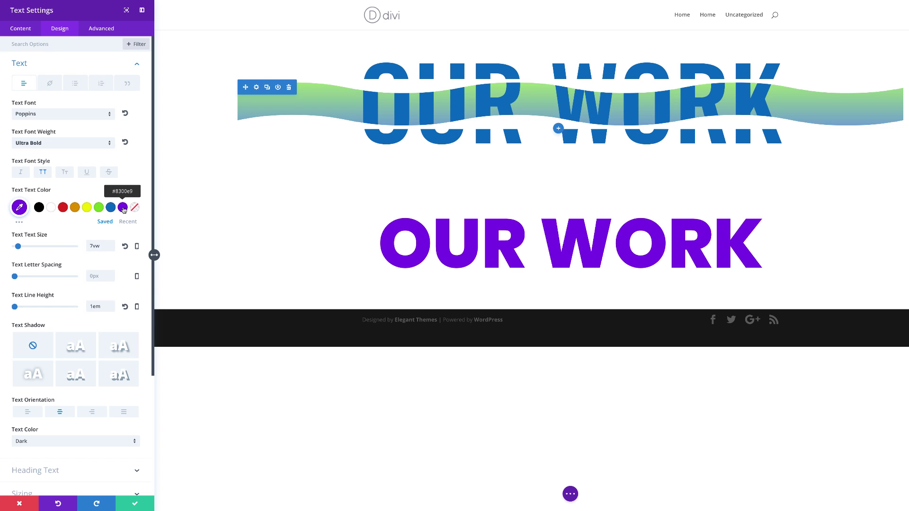
pyautogui.click(137, 503)
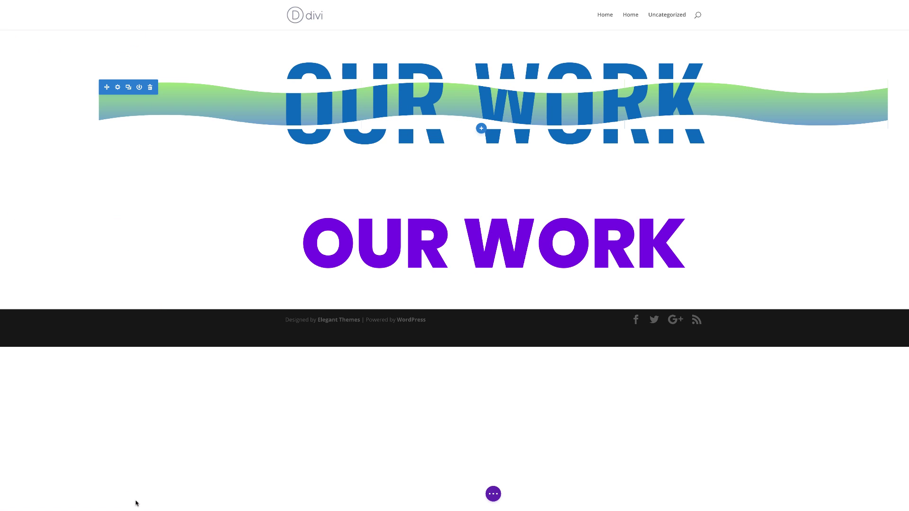
# Step: Enable a custom width for the row holding the purple heading, using percent units and a width of 100%
pyautogui.moveTo(304, 211)
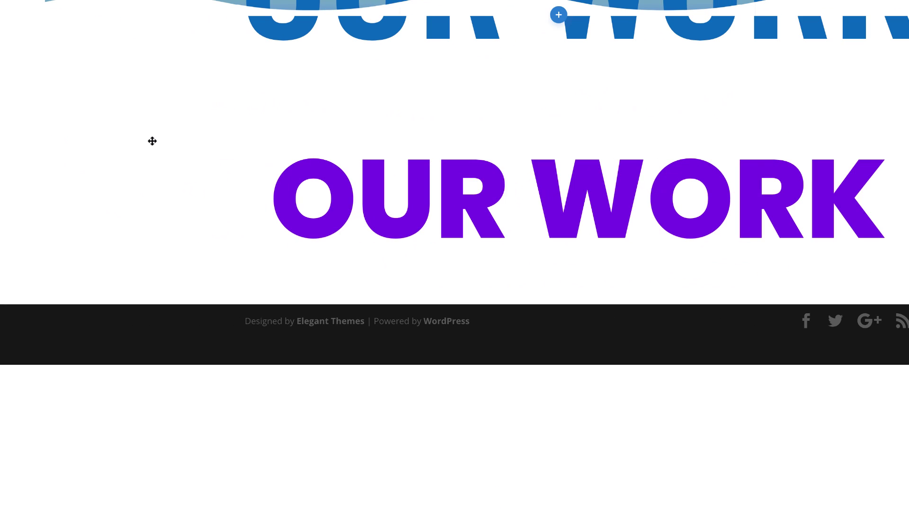
pyautogui.click(247, 80)
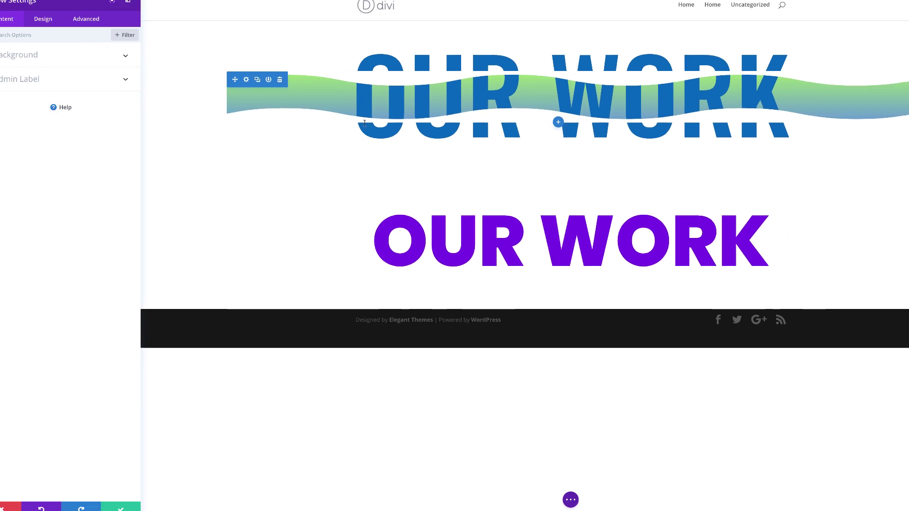
pyautogui.click(62, 30)
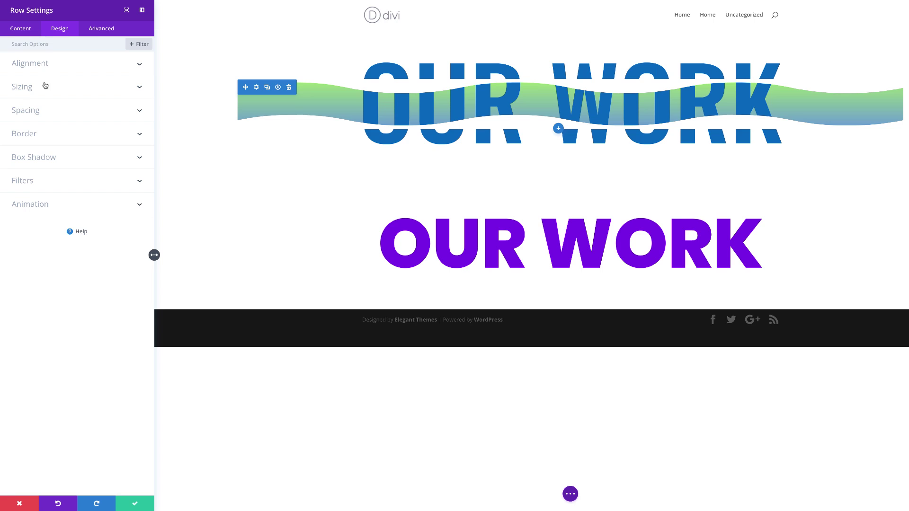
pyautogui.click(32, 88)
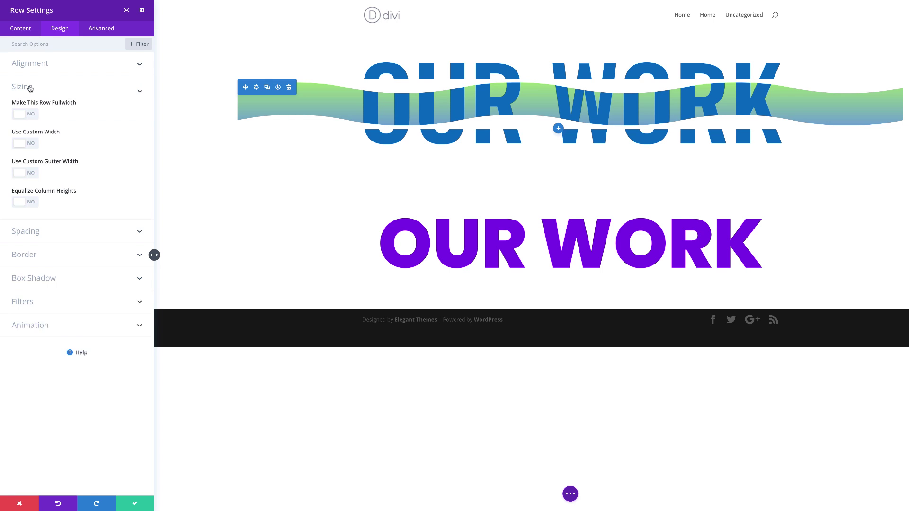
pyautogui.click(33, 150)
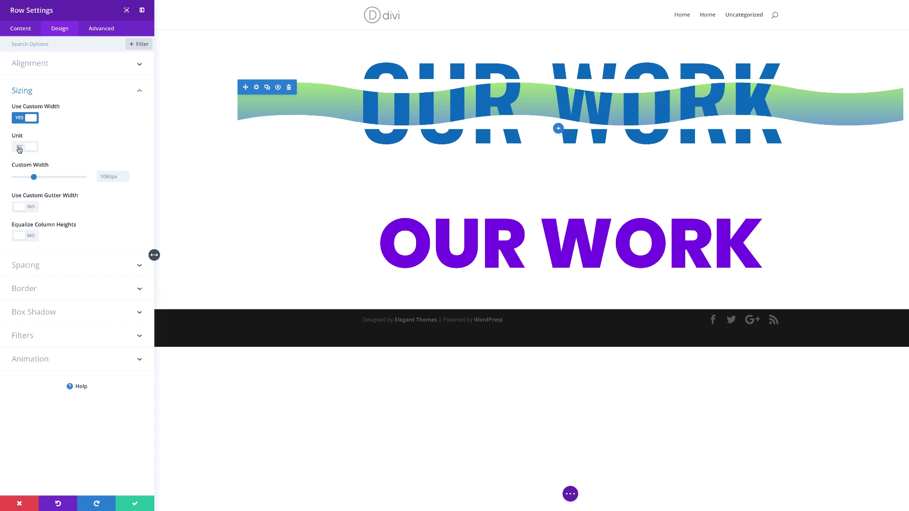
pyautogui.click(20, 149)
pyautogui.click(107, 177)
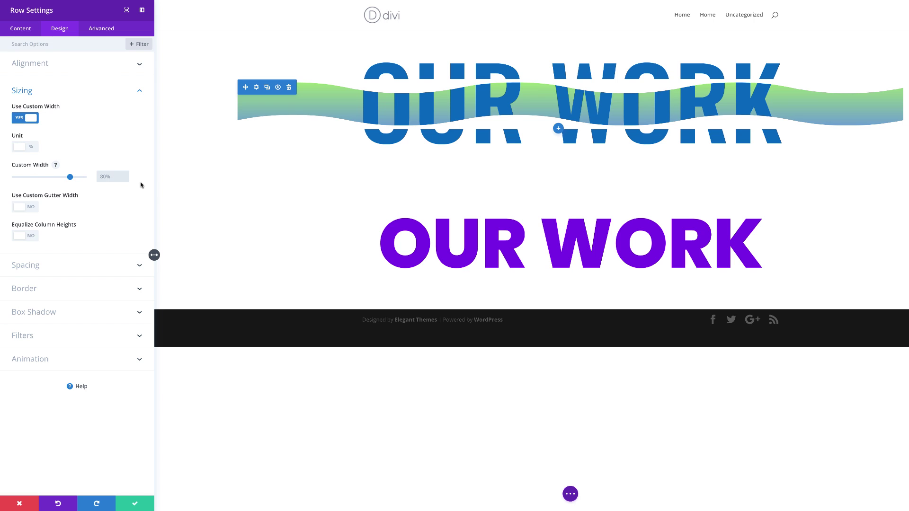
pyautogui.write('100')
pyautogui.press('Return')
# Step: Set the row's custom top and bottom padding to 0px
pyautogui.click(38, 266)
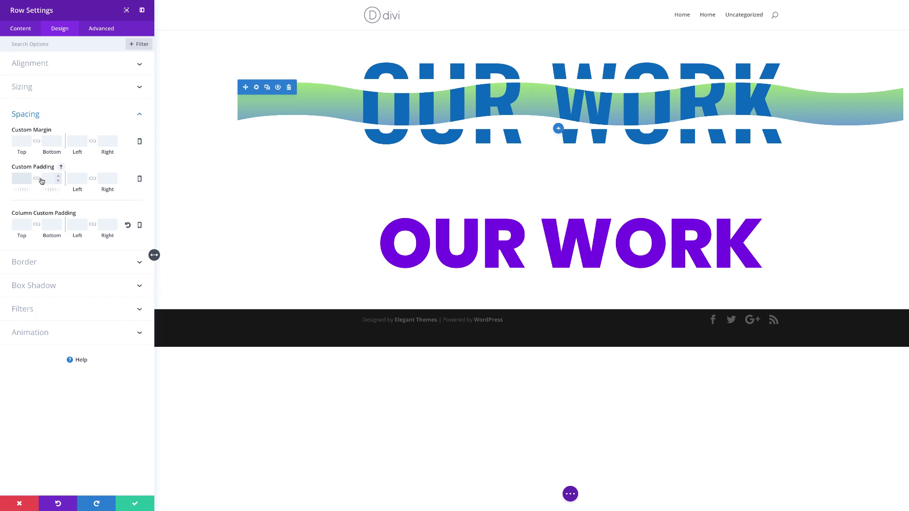
pyautogui.write('0')
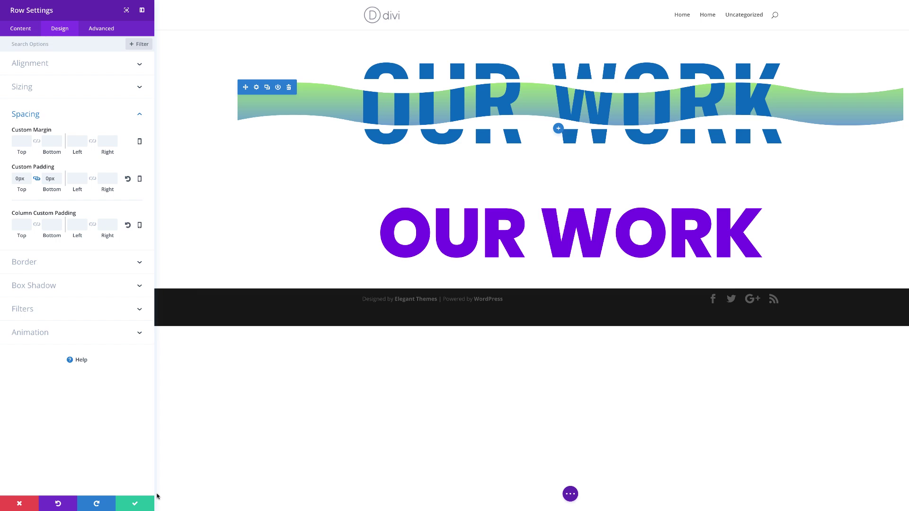
# Step: Save the row, then set the purple heading section's width to 70% with centred section alignment
pyautogui.click(134, 505)
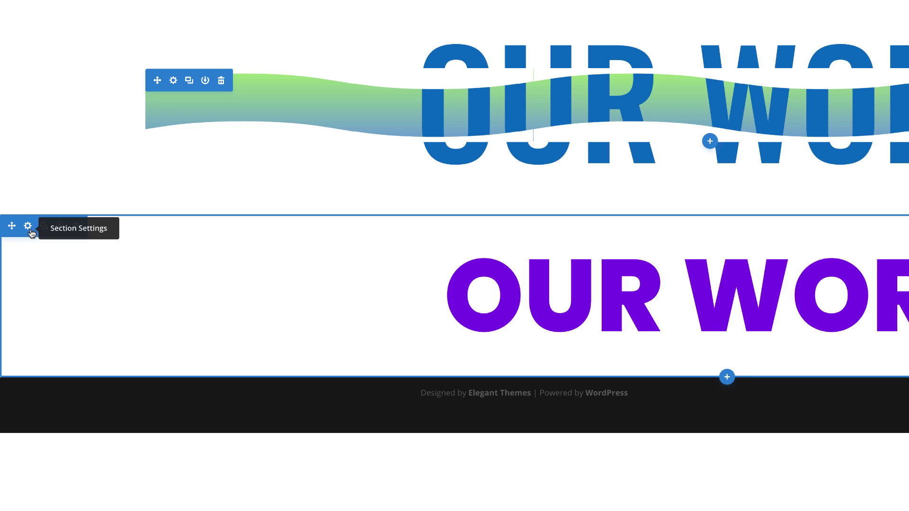
pyautogui.click(28, 228)
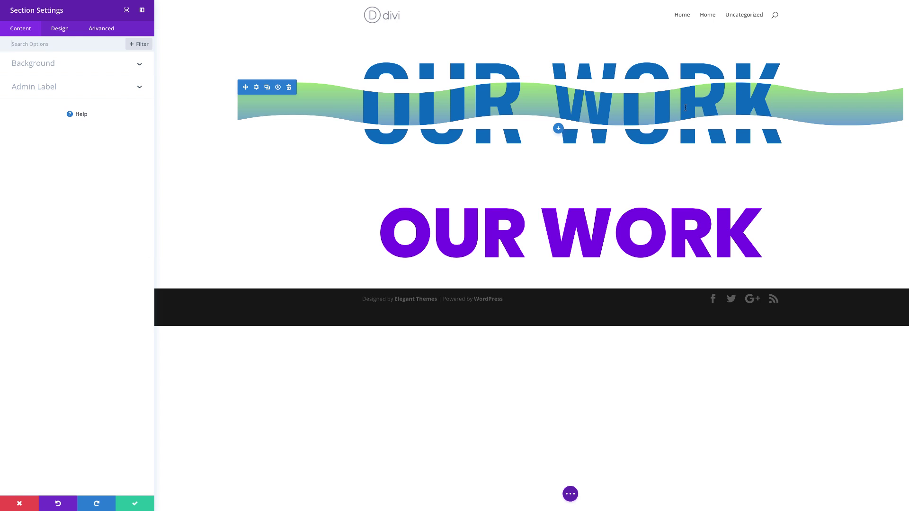
pyautogui.click(64, 33)
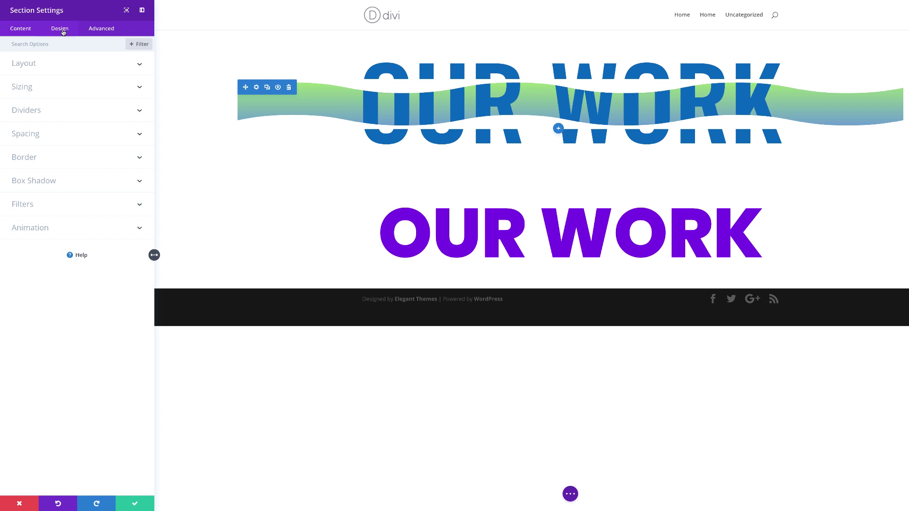
pyautogui.click(31, 90)
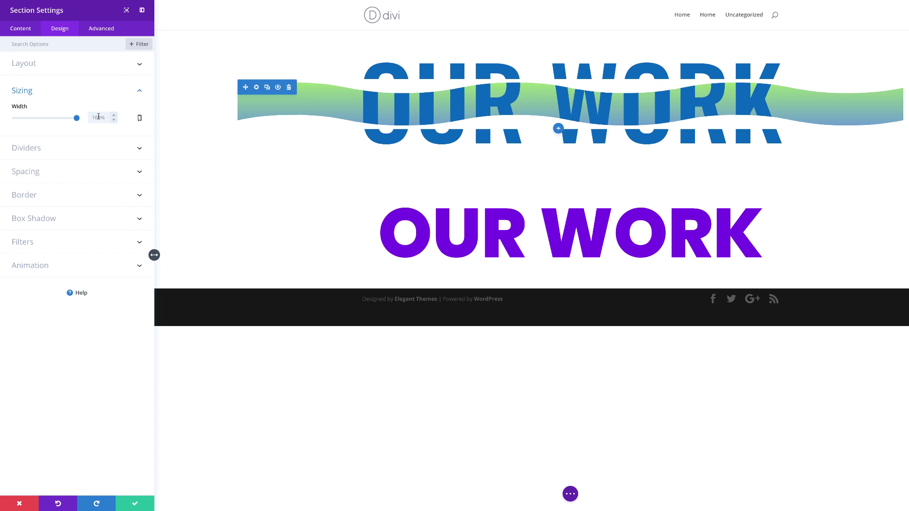
pyautogui.click(98, 116)
pyautogui.write('70')
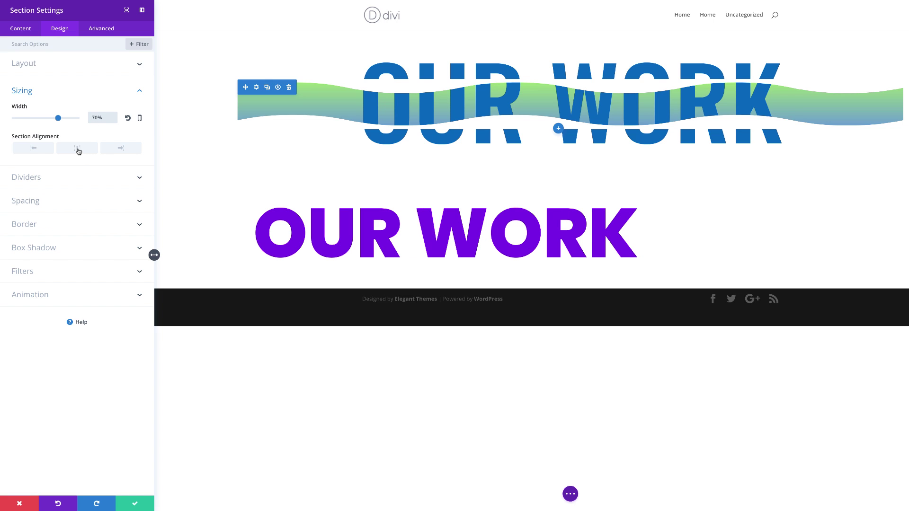
pyautogui.click(77, 148)
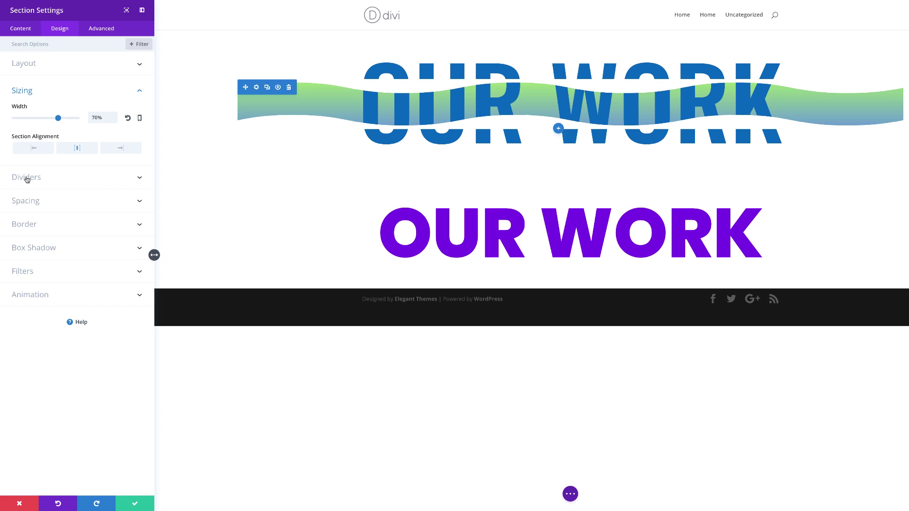
# Step: Add a top divider to the purple heading section, using the two-tone downward arrow style in white (#ffffff)
pyautogui.click(39, 183)
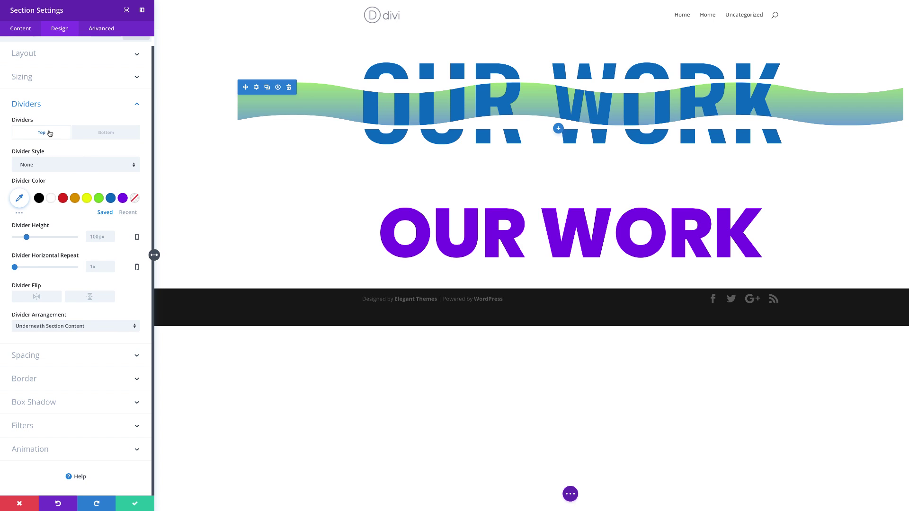
pyautogui.click(51, 166)
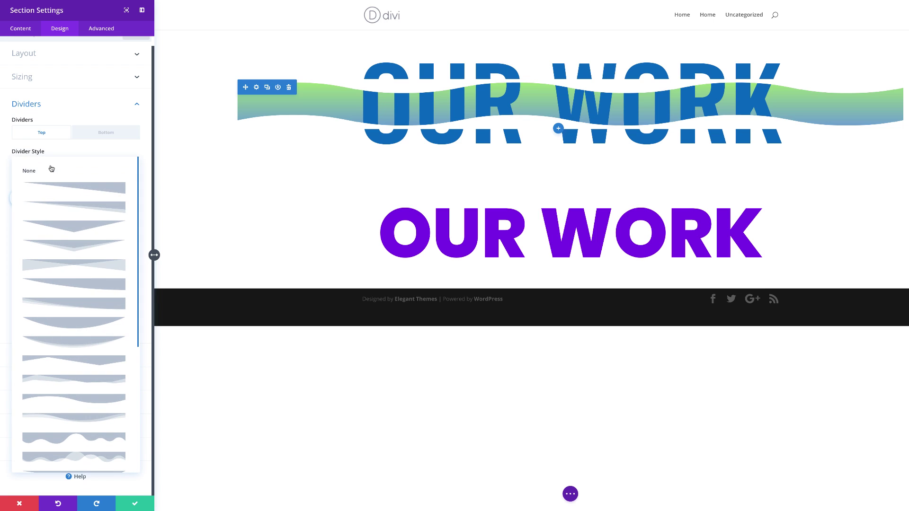
pyautogui.click(76, 246)
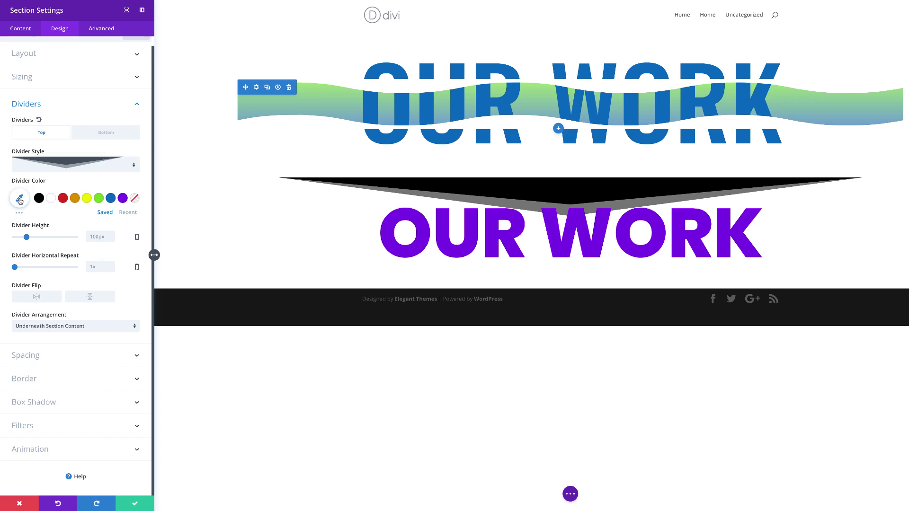
pyautogui.click(19, 198)
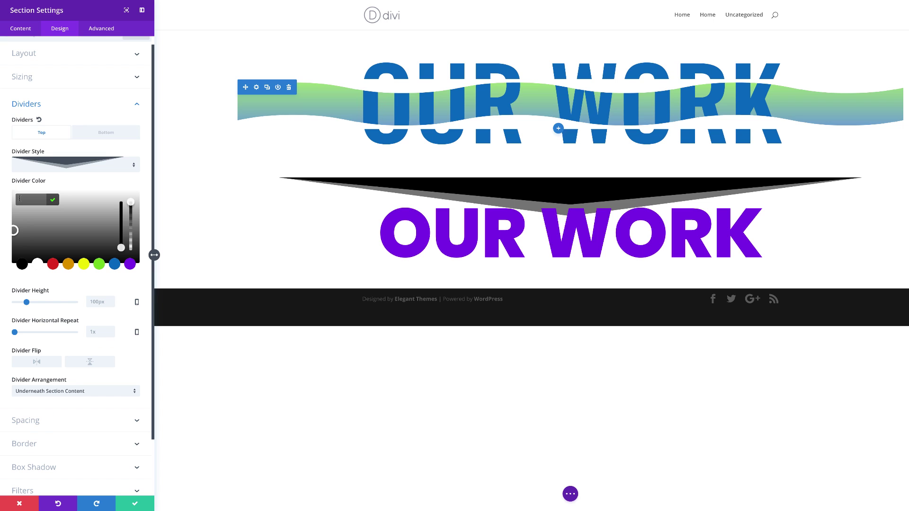
pyautogui.click(38, 264)
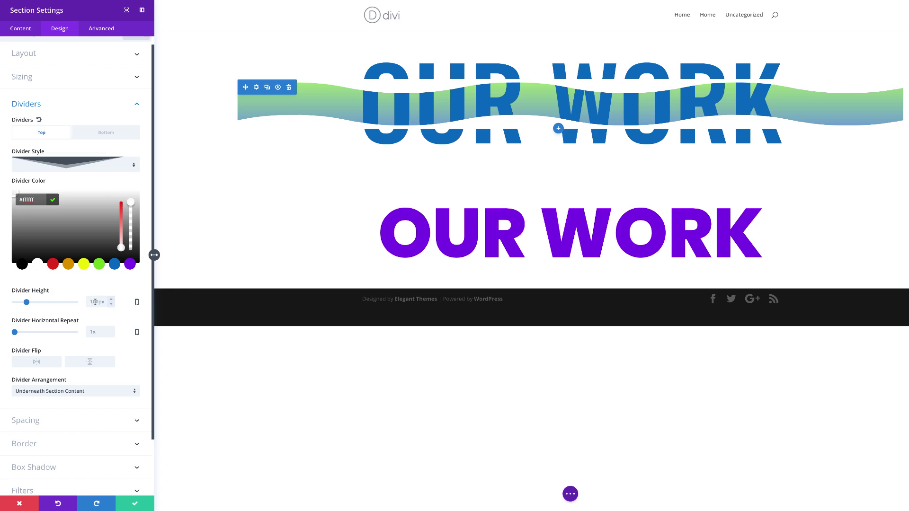
# Step: Set the top divider to 8vw height and 150x horizontal repeat, flipped horizontally and arranged on top of section content
pyautogui.click(95, 302)
pyautogui.write('8vw')
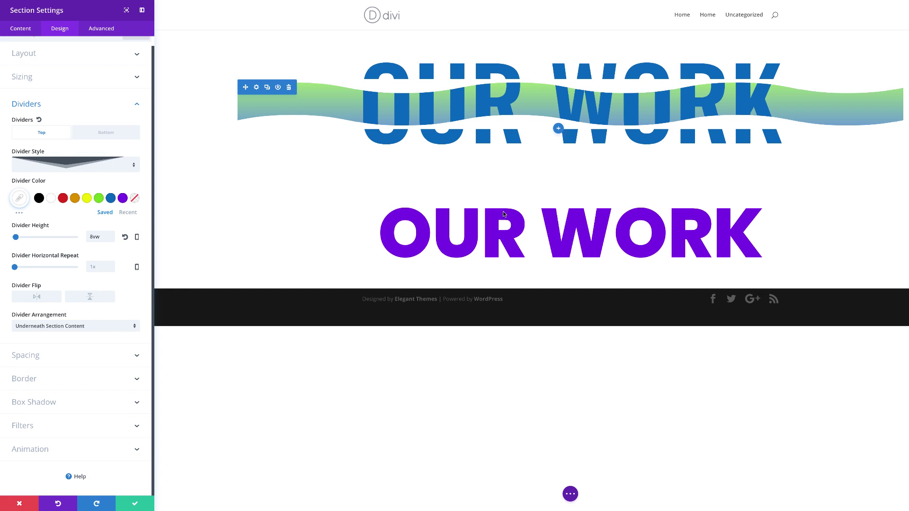
pyautogui.click(98, 268)
pyautogui.write('150x')
pyautogui.click(37, 297)
pyautogui.click(58, 329)
pyautogui.click(33, 332)
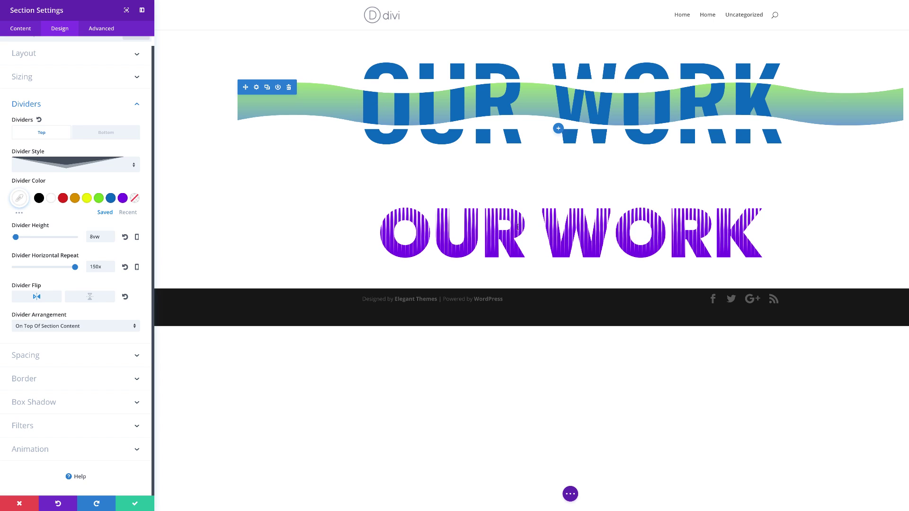
# Step: Give the section a white single-tone arrow bottom divider, 8vw high, repeated 150x and on top of section content, and save the section
pyautogui.click(106, 133)
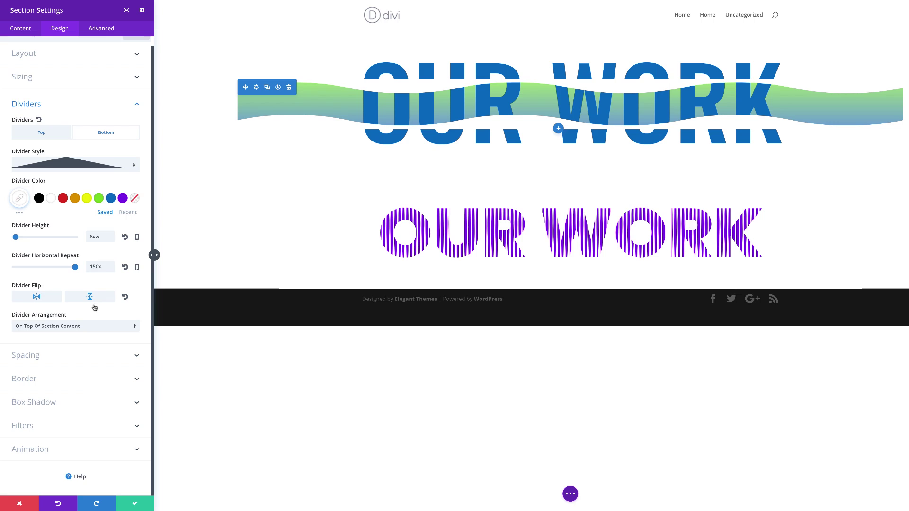
pyautogui.click(42, 134)
pyautogui.click(135, 504)
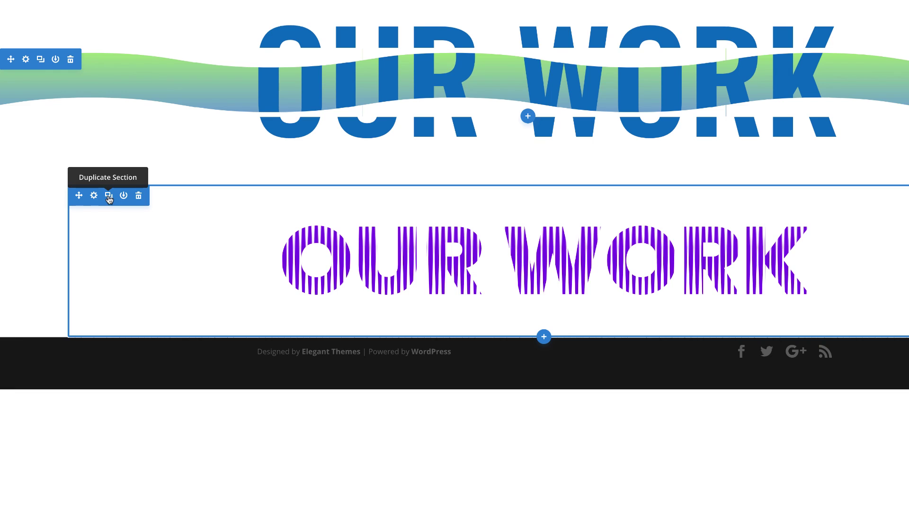
# Step: Duplicate the striped purple heading section and set the copy's background colour to #e02b20
pyautogui.click(109, 196)
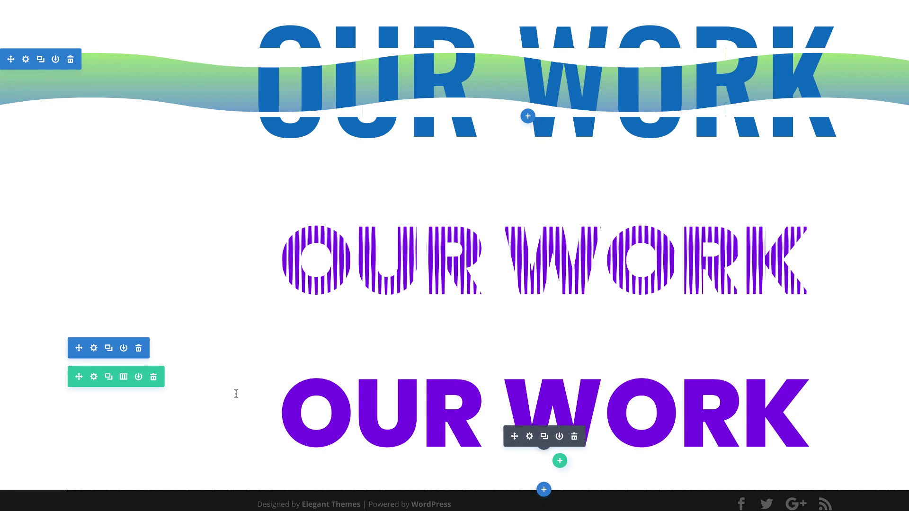
pyautogui.click(95, 348)
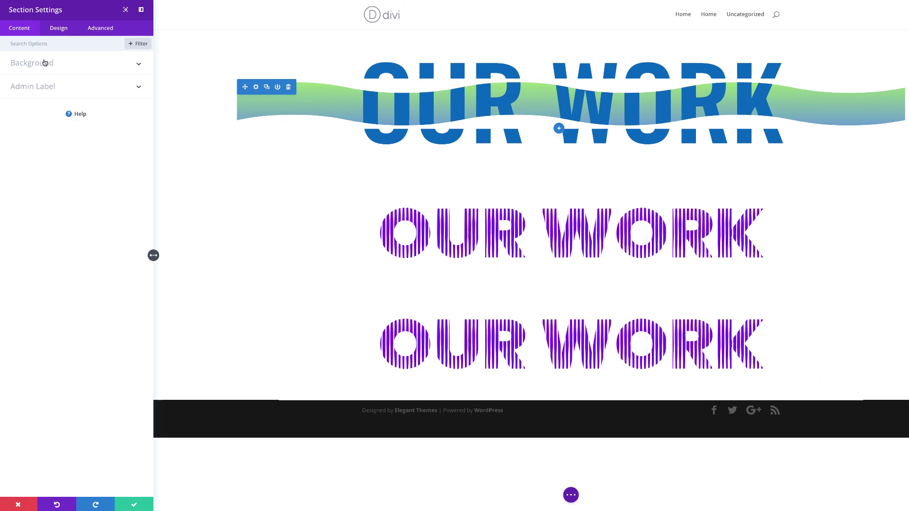
pyautogui.click(77, 128)
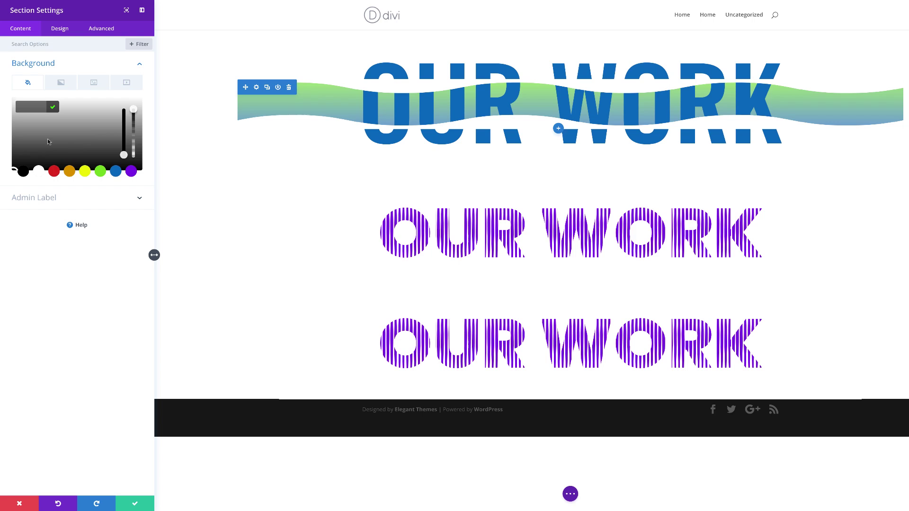
pyautogui.click(34, 110)
pyautogui.write('#e02b20')
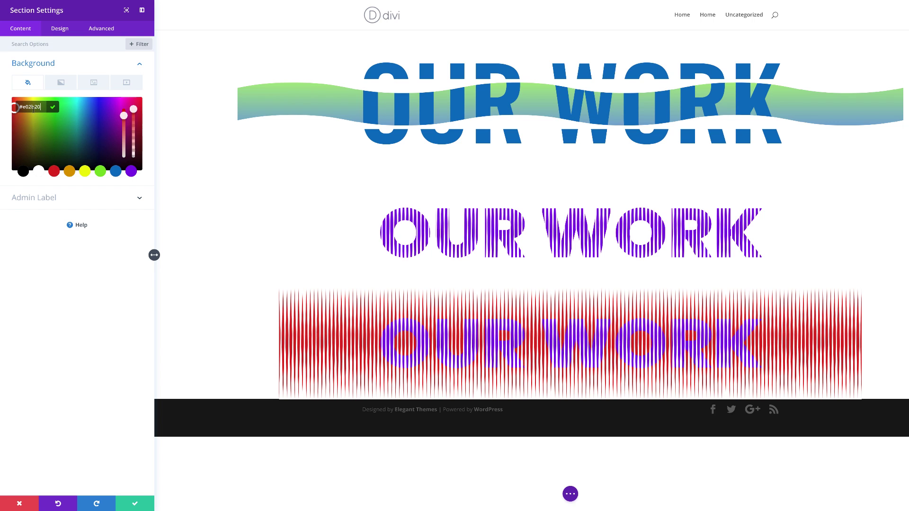
pyautogui.click(53, 107)
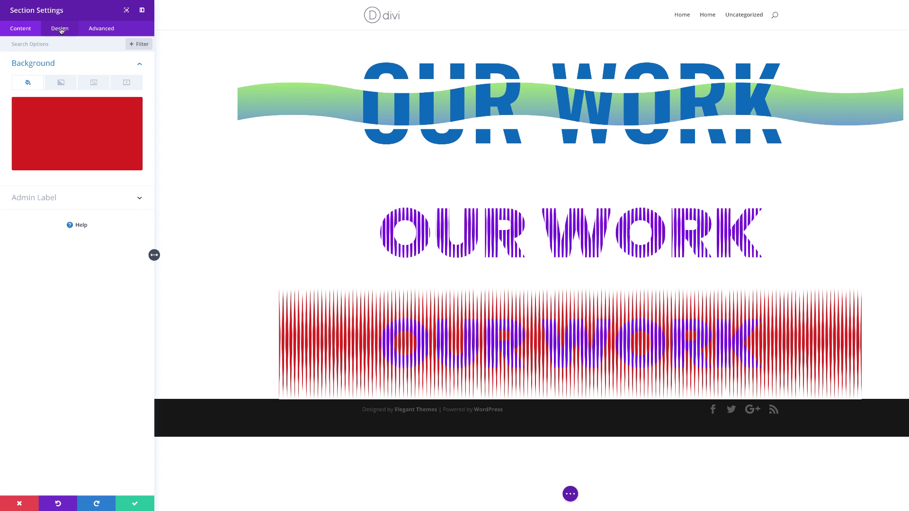
# Step: Change the duplicated section's top divider to the single-tone uneven wave style
pyautogui.click(61, 32)
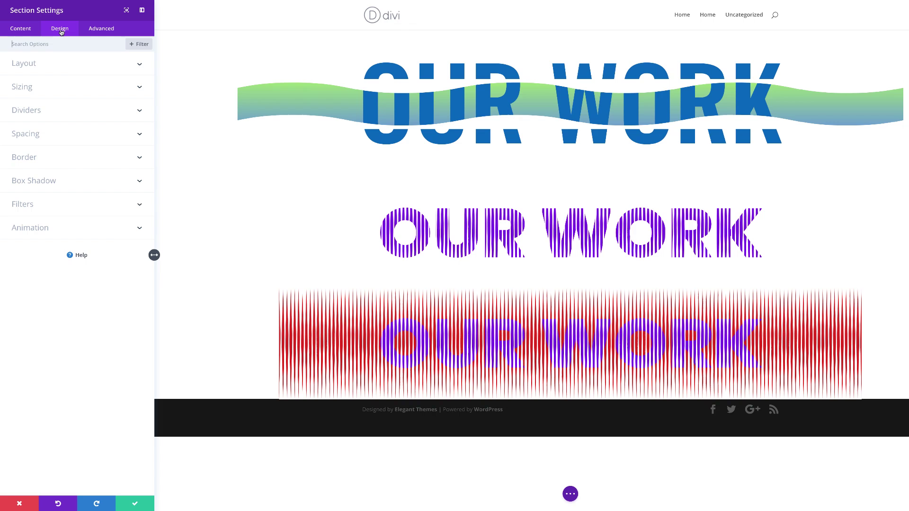
pyautogui.click(47, 116)
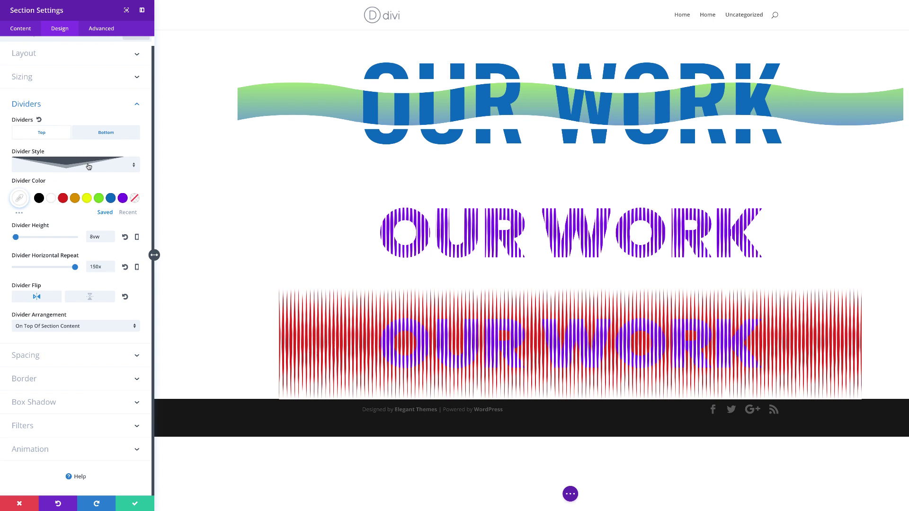
pyautogui.click(103, 166)
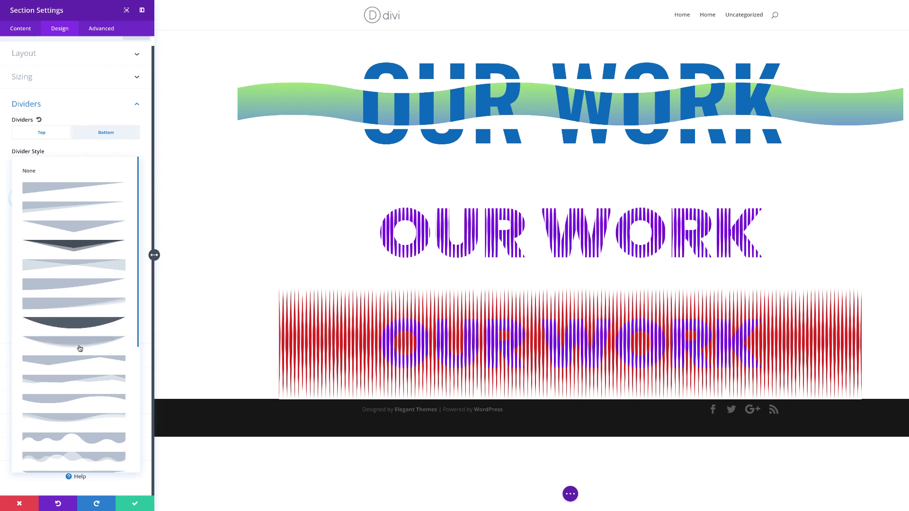
pyautogui.click(108, 440)
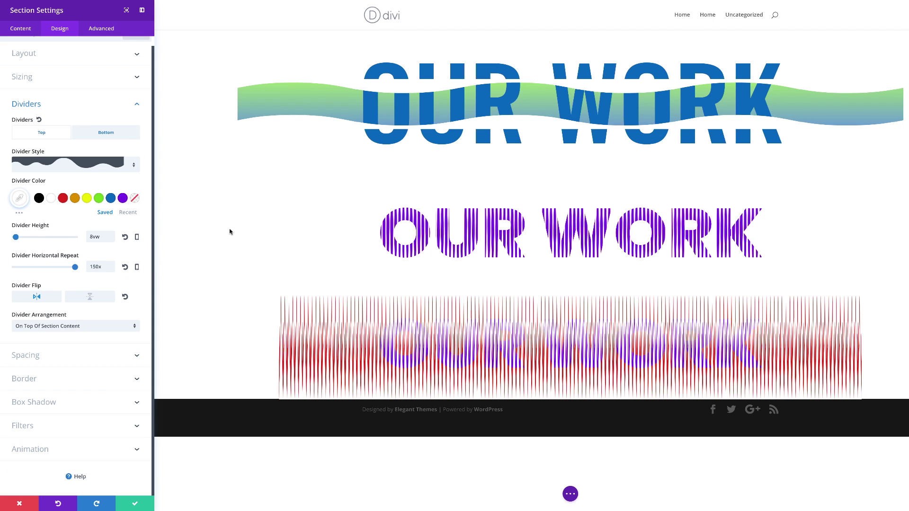
# Step: Set the wavy top divider's height to 3vw, horizontal repeat to 30x and colour to #e02b20
pyautogui.click(91, 237)
pyautogui.moveTo(93, 237); pyautogui.dragTo(83, 240)
pyautogui.write('3')
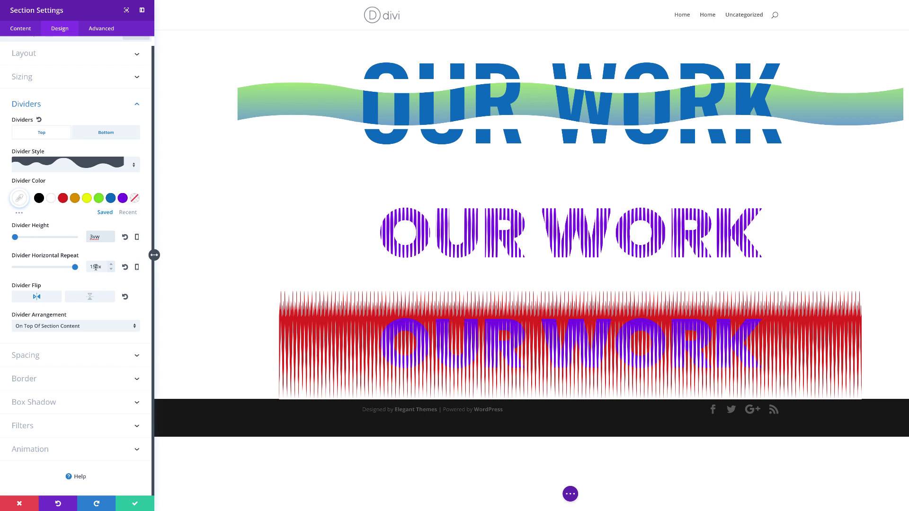
pyautogui.moveTo(95, 267); pyautogui.dragTo(85, 269)
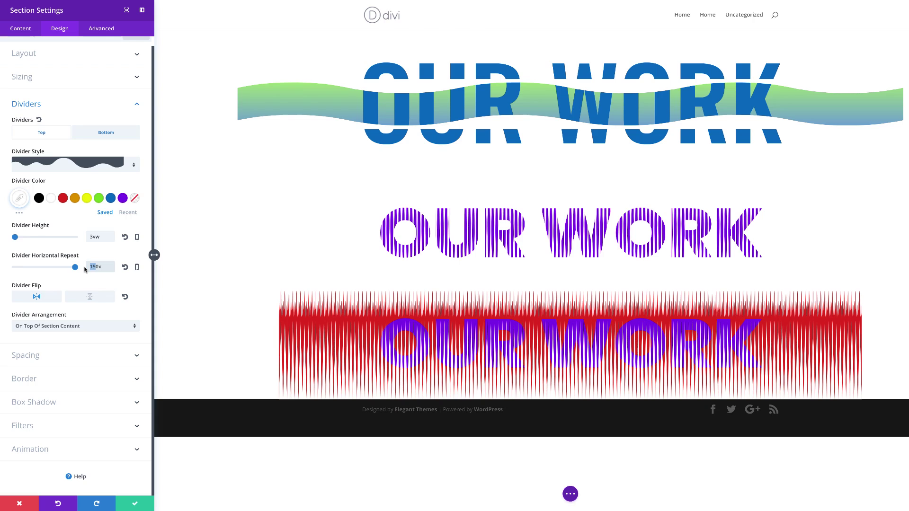
pyautogui.write('3')
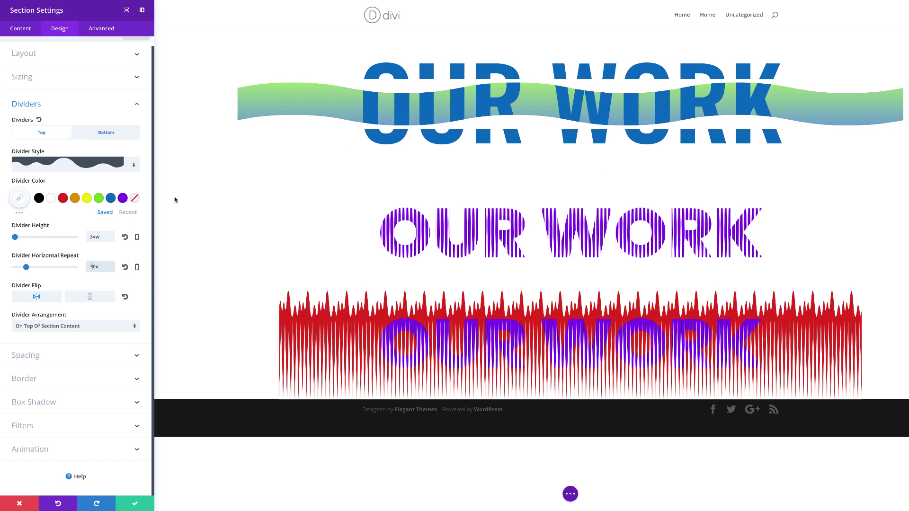
pyautogui.click(20, 199)
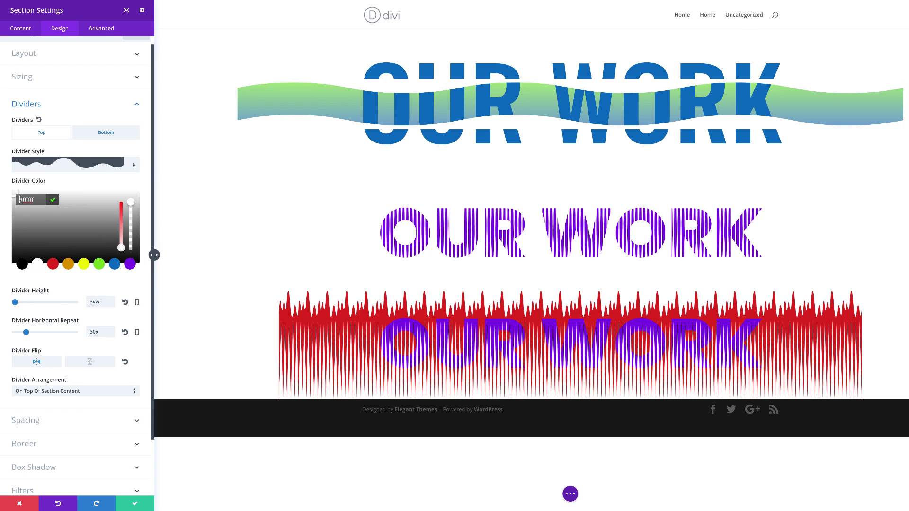
pyautogui.write('#e02b20')
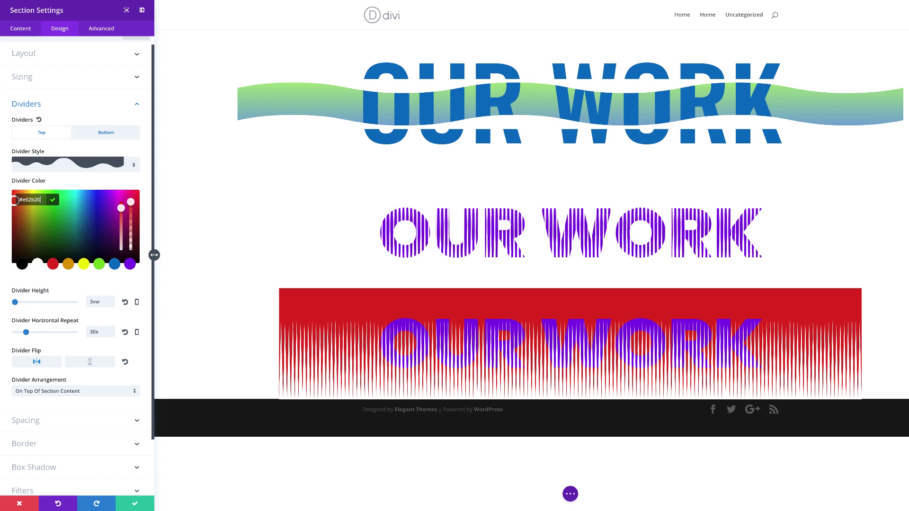
# Step: Match the bottom divider to the wavy style with 3vw height, 30x repeat and colour #e02b20, and save the section
pyautogui.click(108, 132)
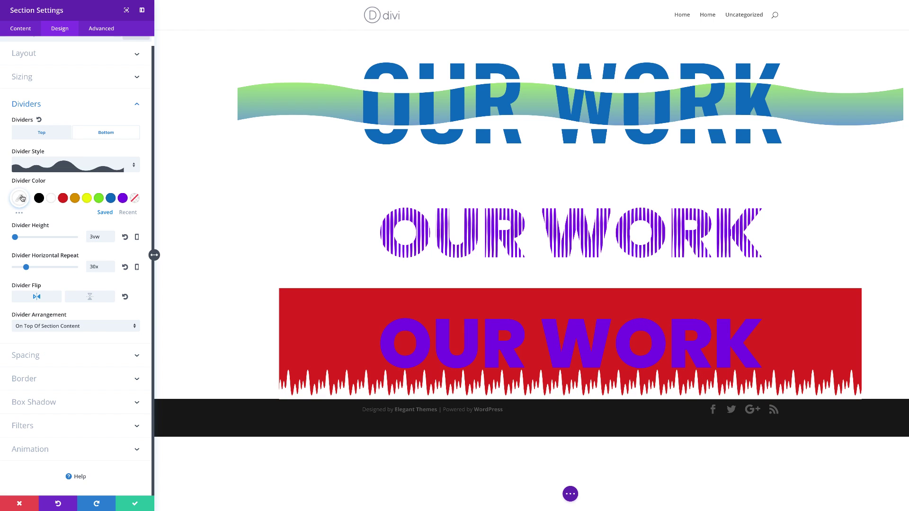
pyautogui.click(21, 198)
pyautogui.click(52, 264)
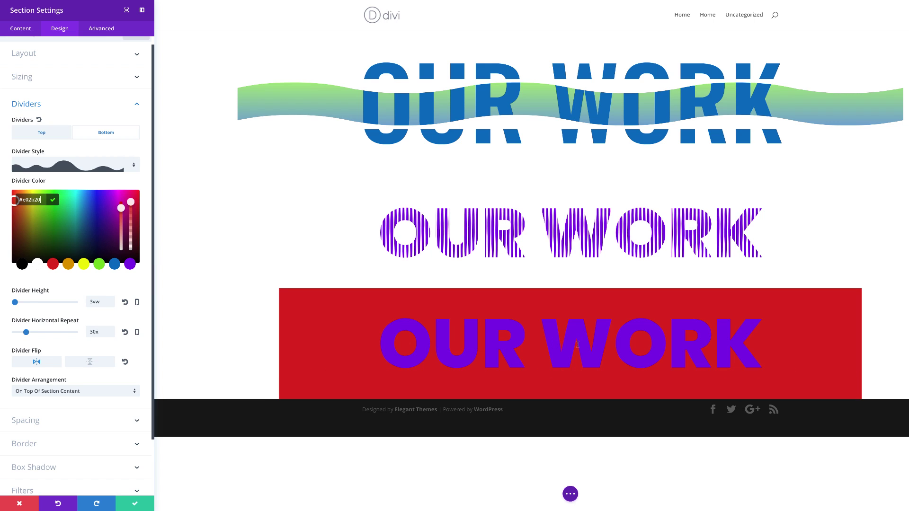
pyautogui.click(135, 505)
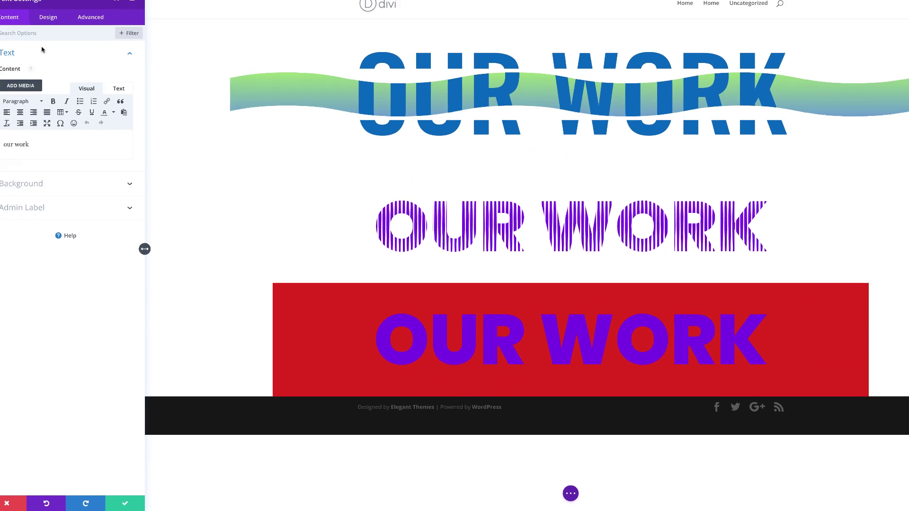
# Step: Set the text colour of the heading in the red section to white and save the text module
pyautogui.click(61, 29)
pyautogui.click(42, 70)
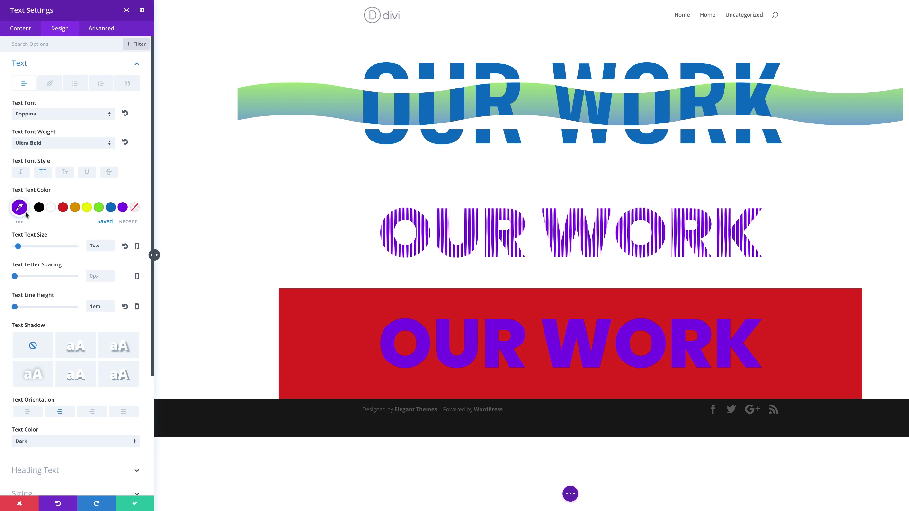
pyautogui.click(52, 208)
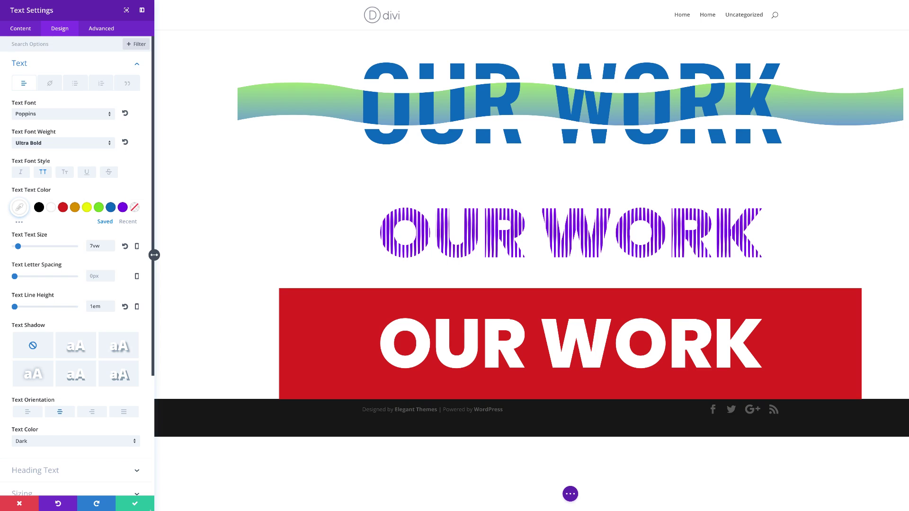
pyautogui.click(137, 504)
pyautogui.moveTo(162, 296)
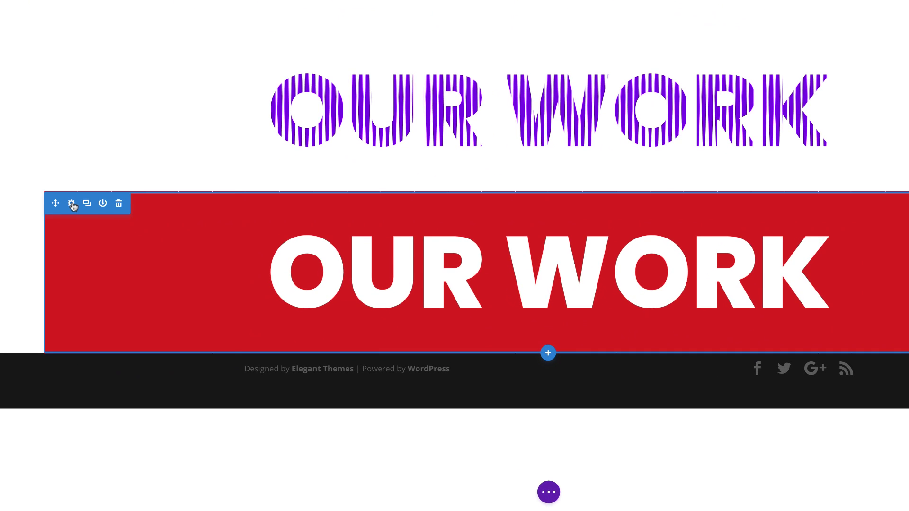
# Step: Increase the height of the red section's top divider to 5vw
pyautogui.click(71, 204)
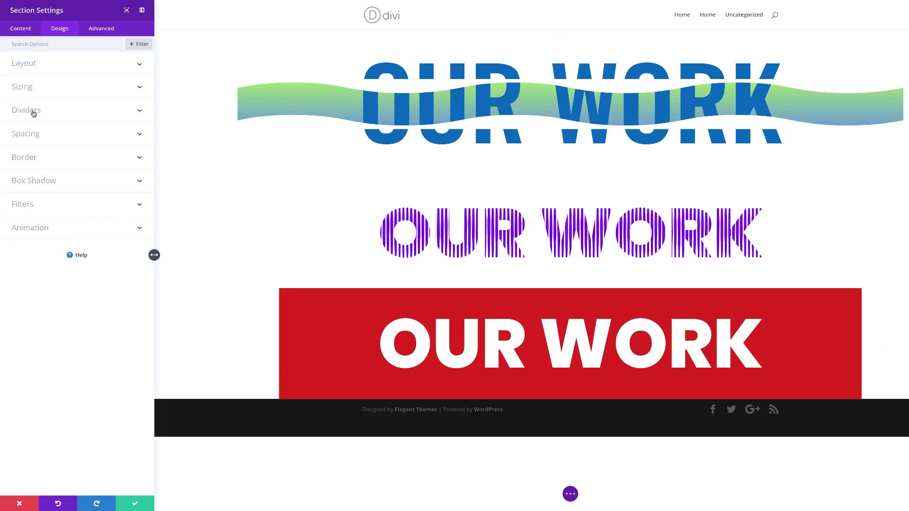
pyautogui.click(32, 111)
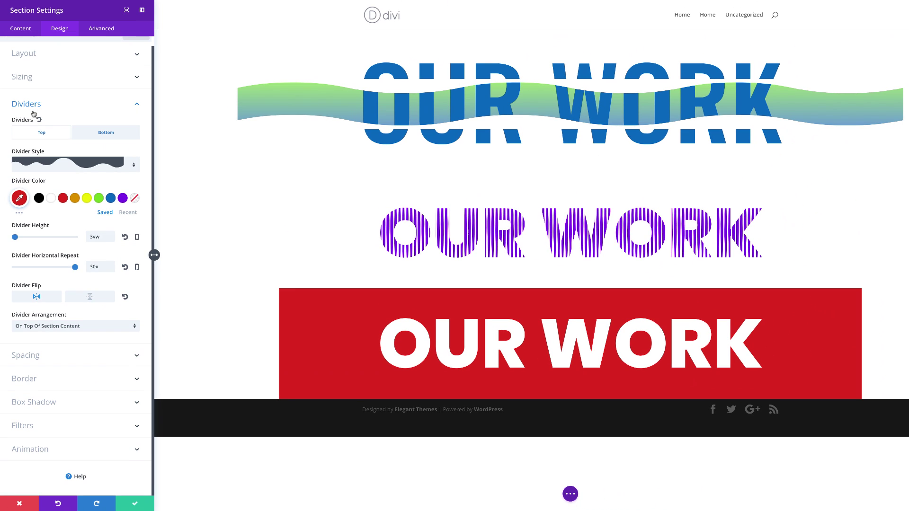
pyautogui.click(14, 238)
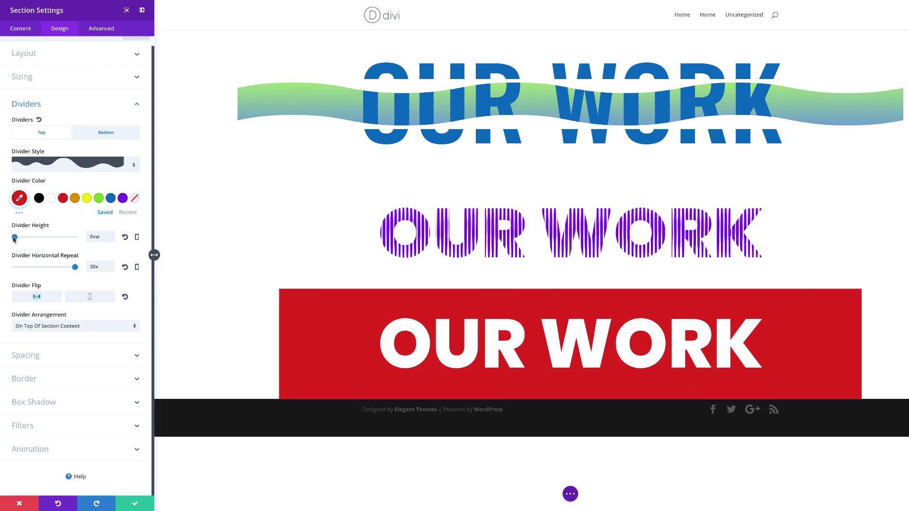
pyautogui.moveTo(15, 239); pyautogui.dragTo(15, 239)
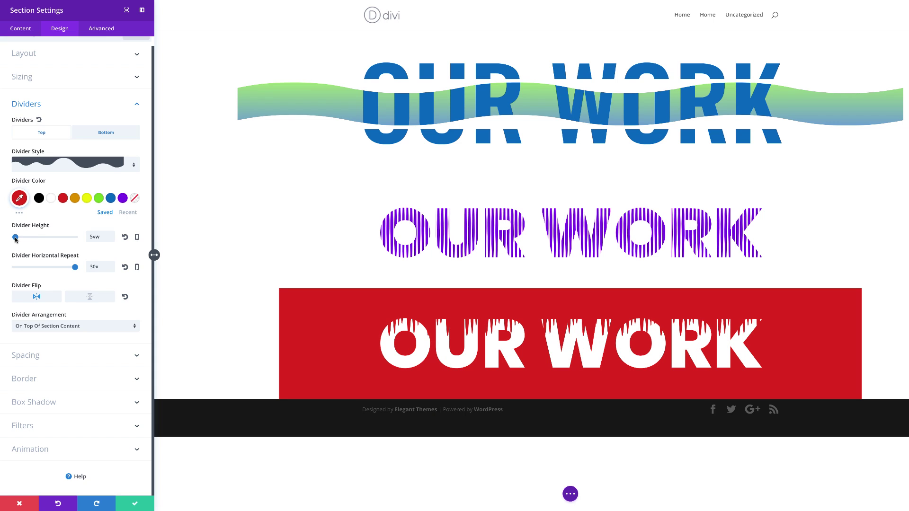
# Step: Set the red section's bottom divider height to 6vw with a 30x horizontal repeat, and save the section settings
pyautogui.click(102, 136)
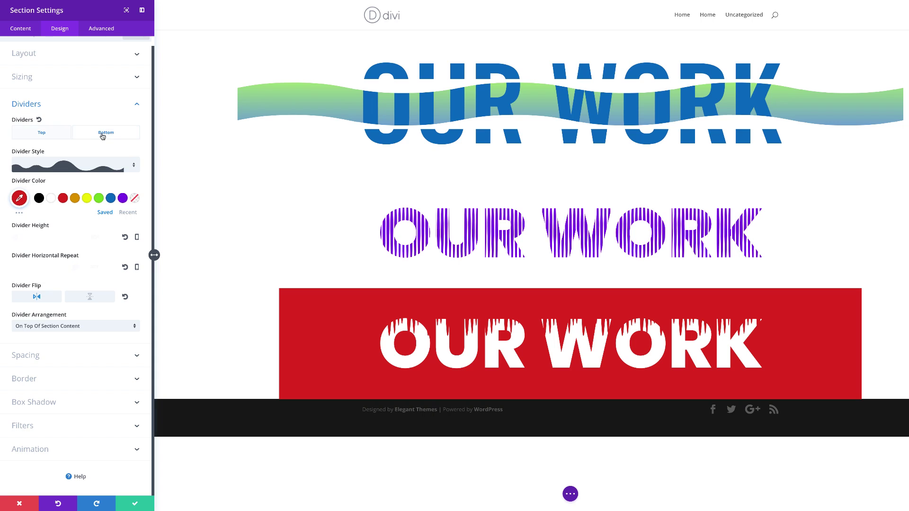
pyautogui.click(17, 238)
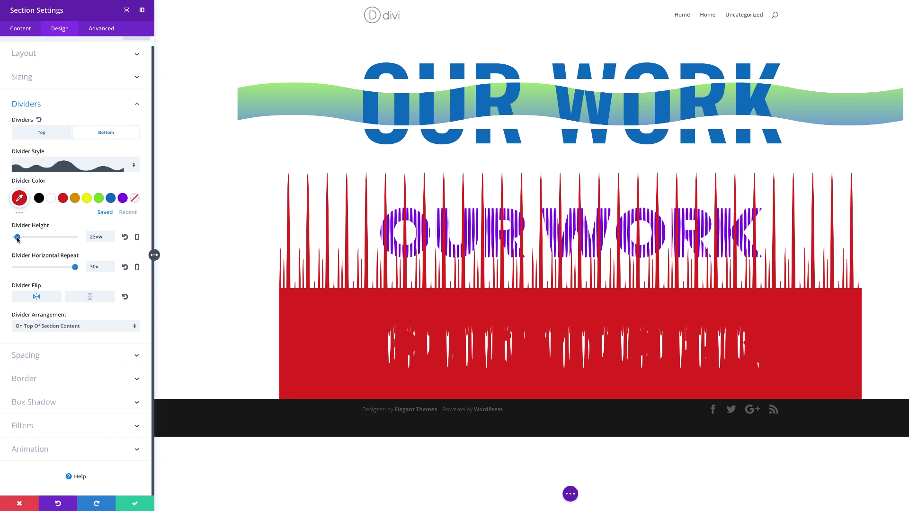
pyautogui.moveTo(17, 237); pyautogui.dragTo(15, 238)
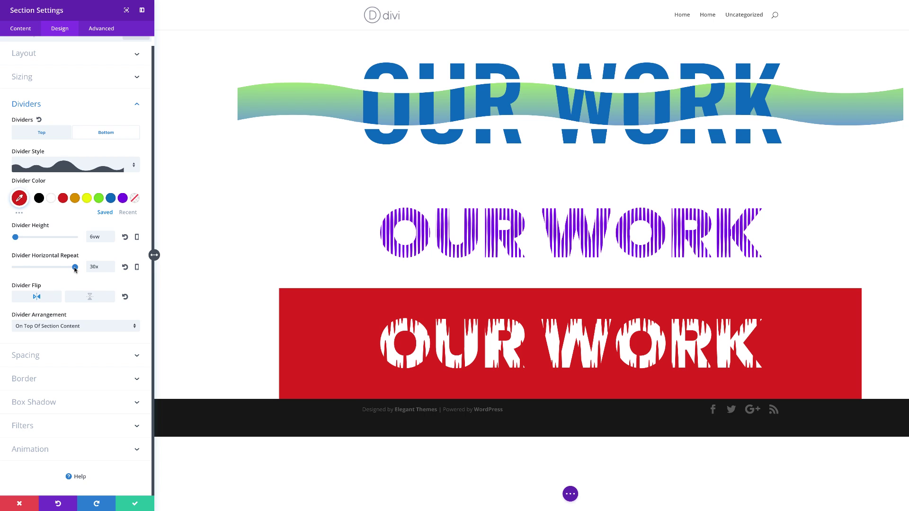
pyautogui.moveTo(74, 269)
pyautogui.mouseDown()
pyautogui.moveTo(49, 269)
pyautogui.moveTo(72, 272)
pyautogui.mouseUp()
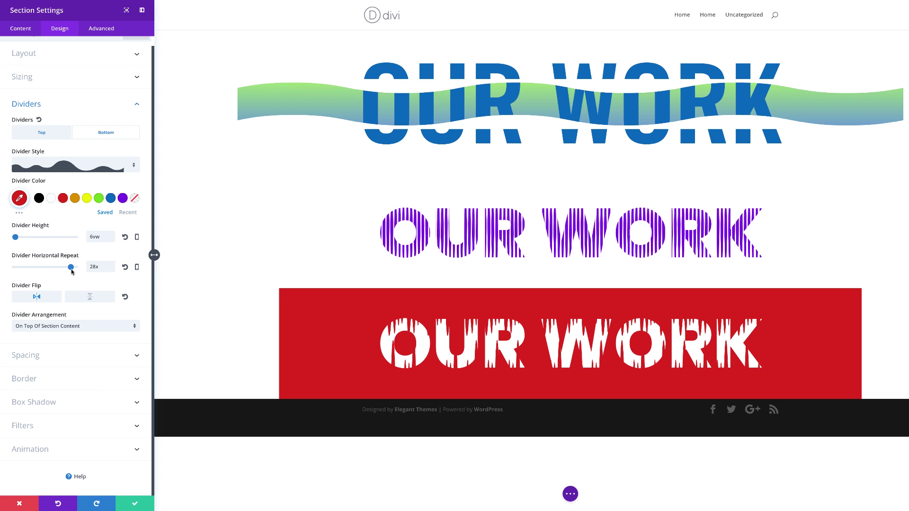
pyautogui.doubleClick(111, 265)
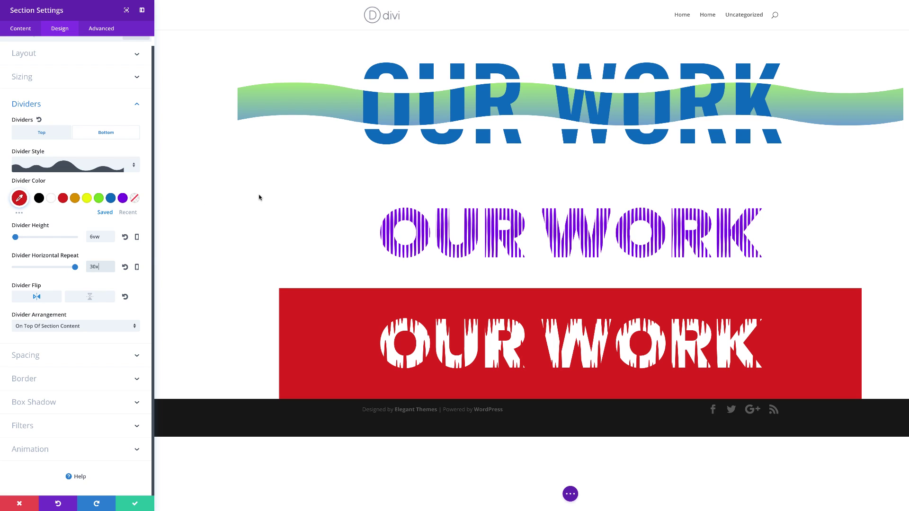
pyautogui.click(135, 505)
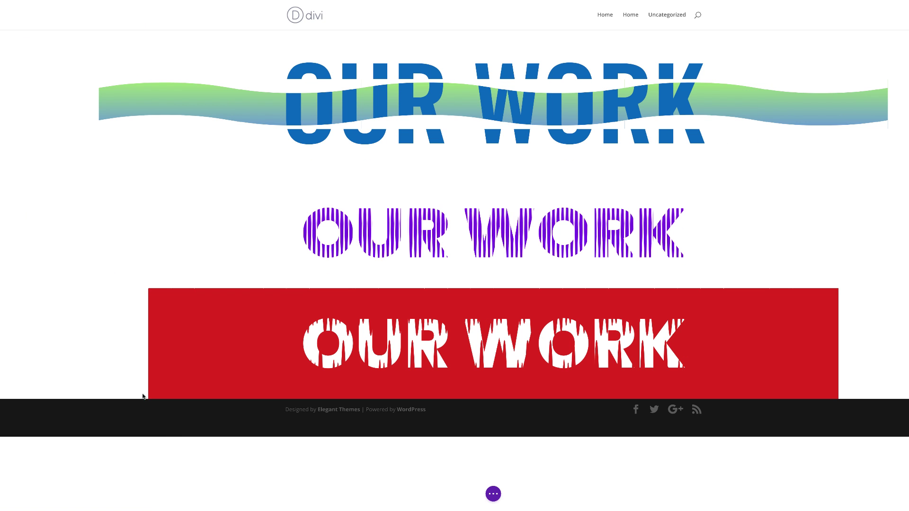